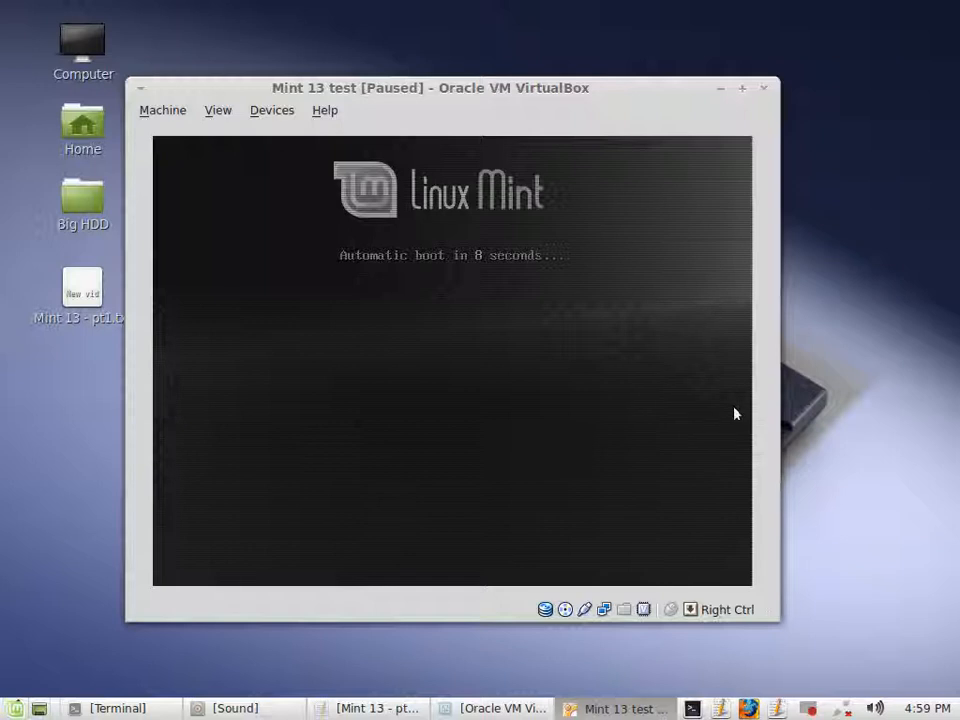
- Open the Machine menu of the running Mint 13 test VM
left_click(818, 406)
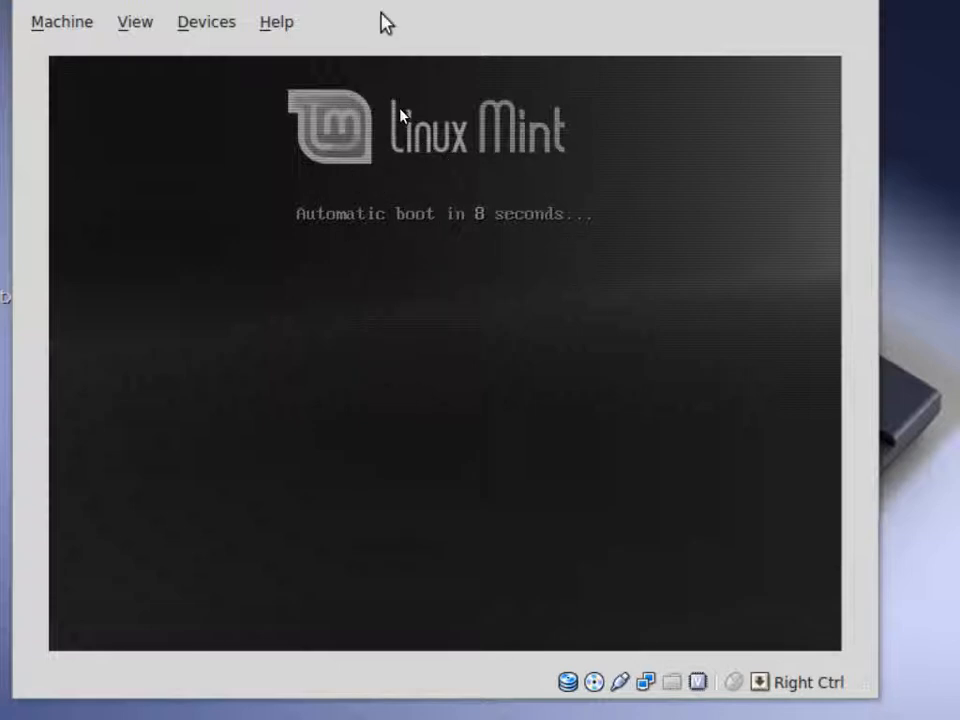
left_click(66, 22)
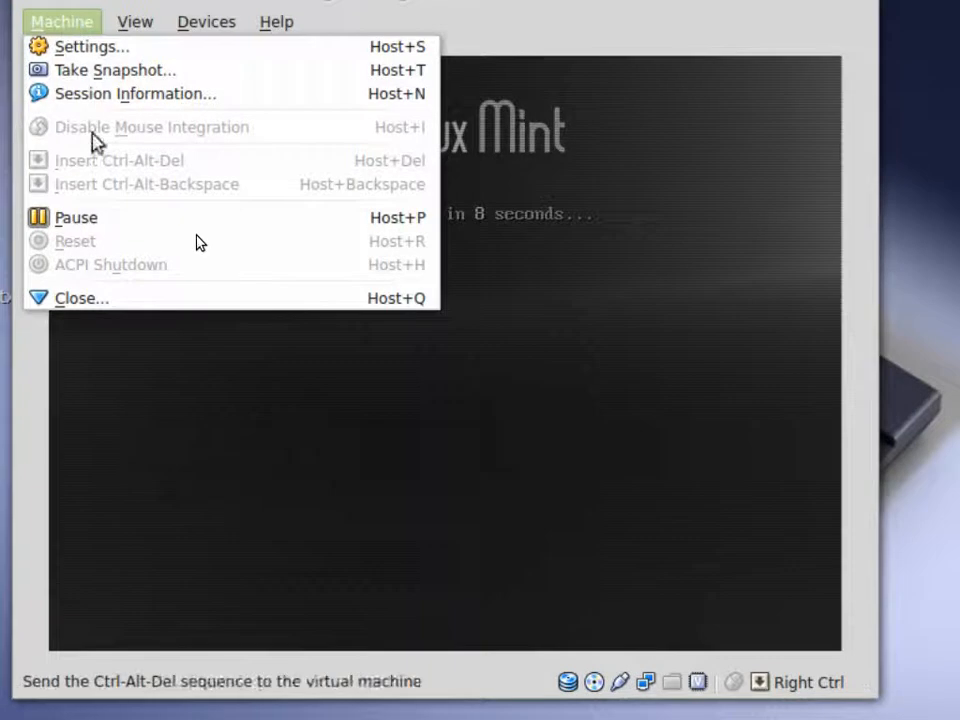
- Close the Machine menu without choosing anything and let Mint boot to the live desktop
left_click(94, 222)
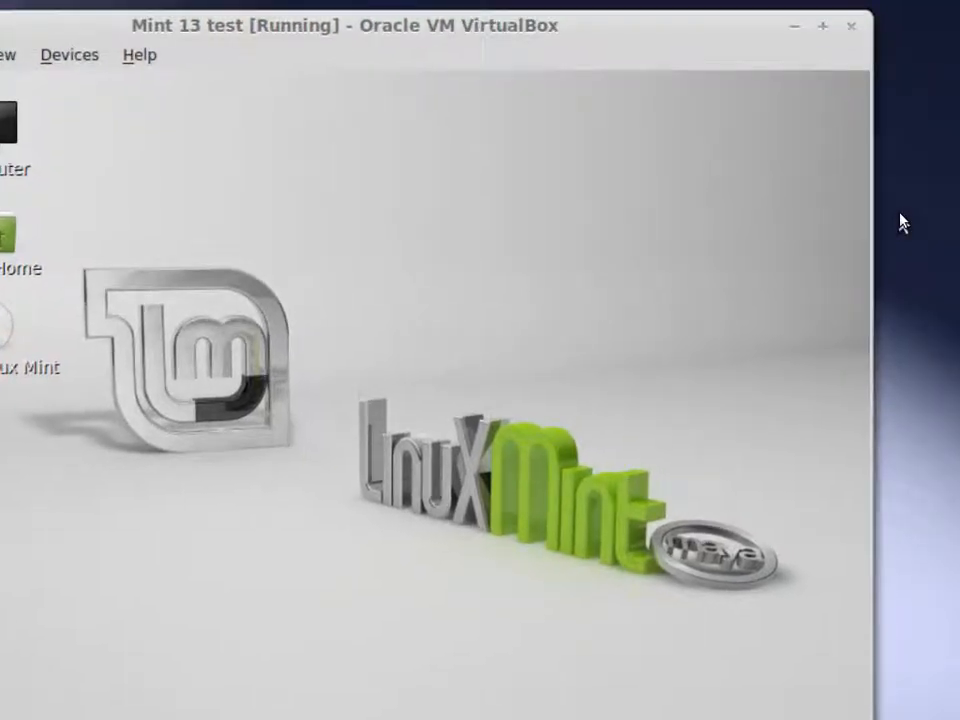
- Show the context menu of the Install Linux Mint desktop launcher
left_click(901, 222)
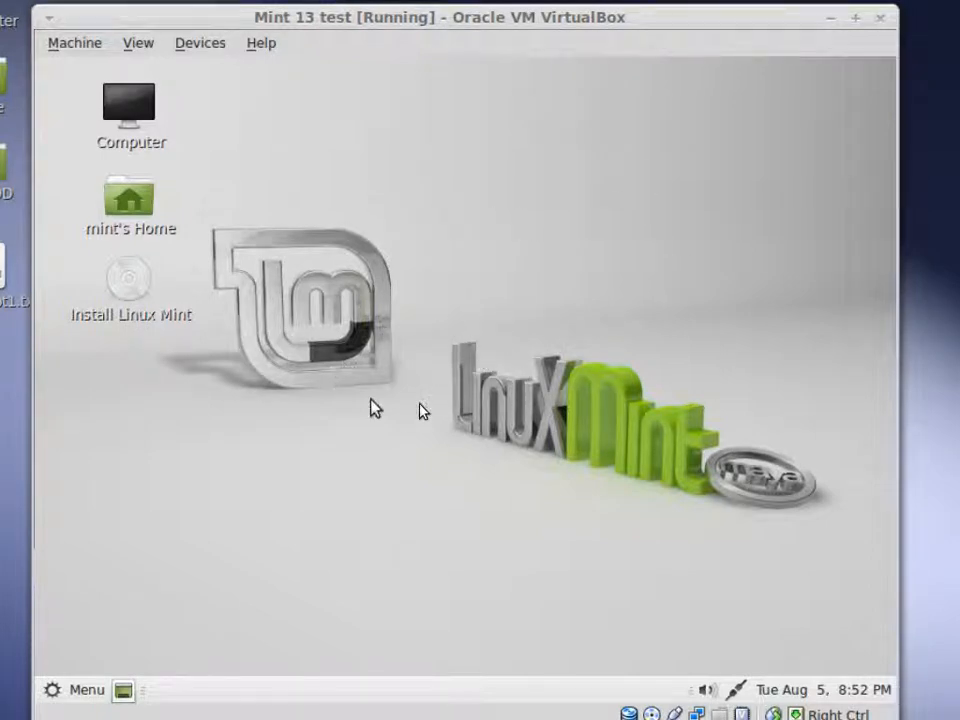
right_click(138, 285)
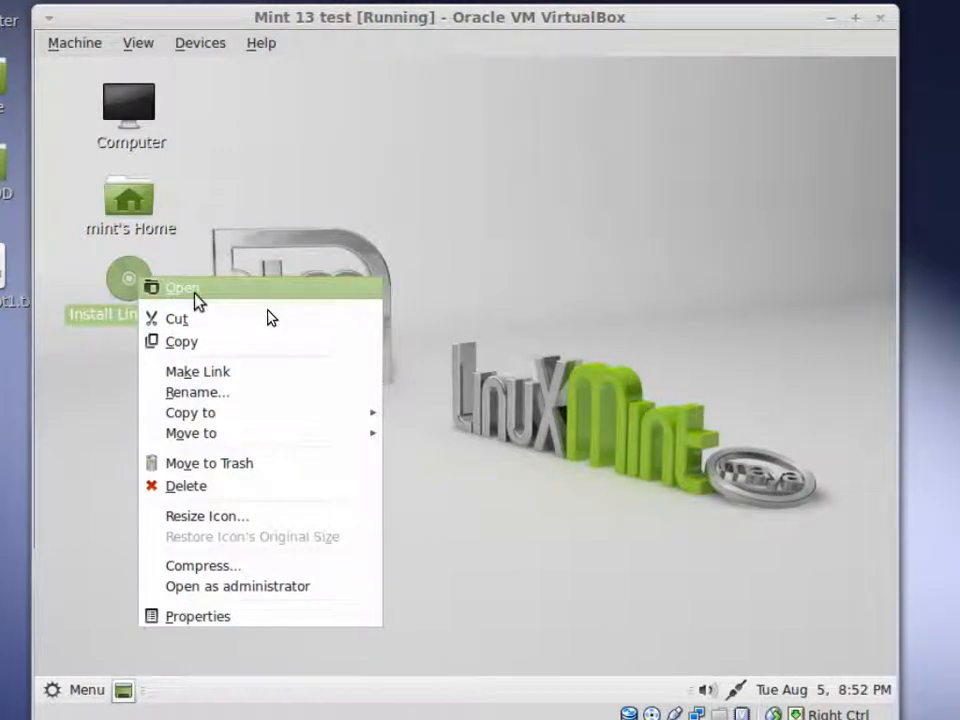
- Choose Open on the Install Linux Mint launcher to start the installer
left_click(195, 292)
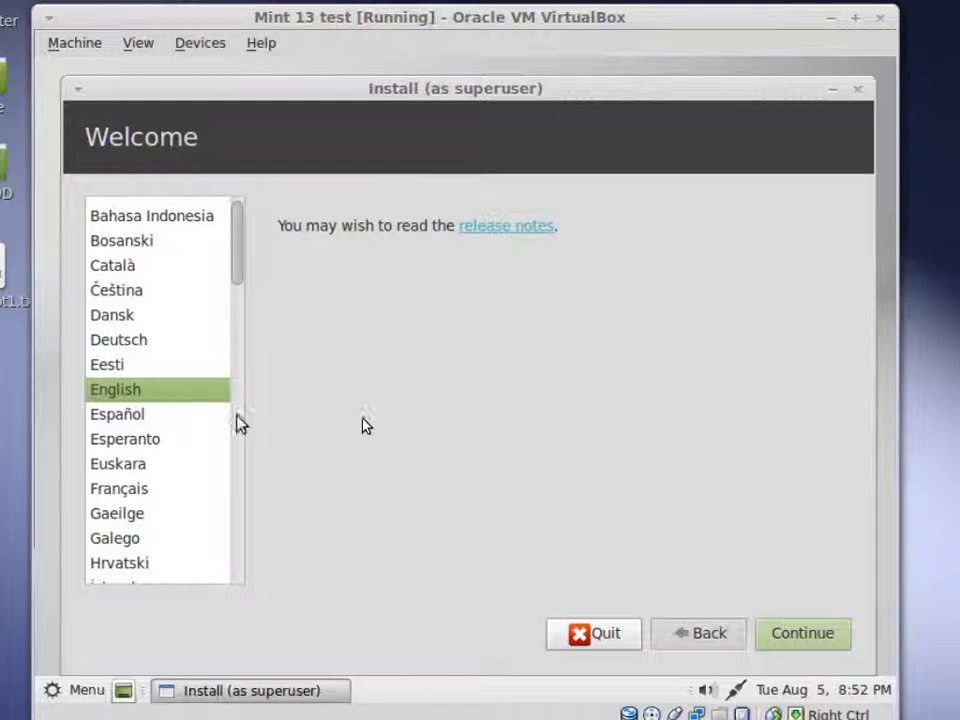
- Keep English and continue past the Welcome and Preparing to install pages
left_click(802, 636)
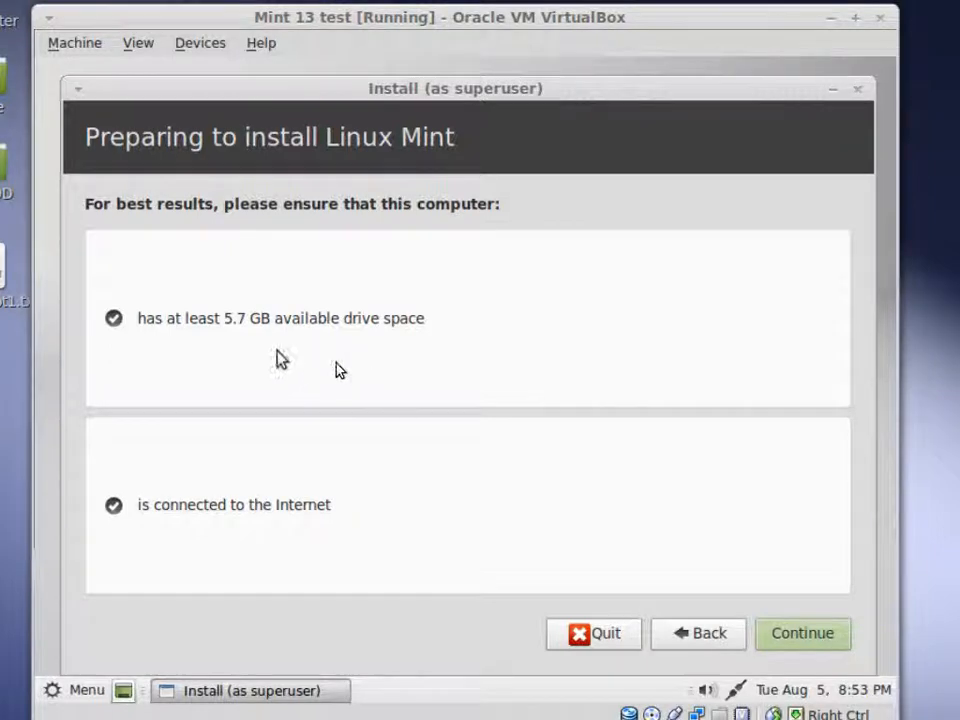
left_click(778, 622)
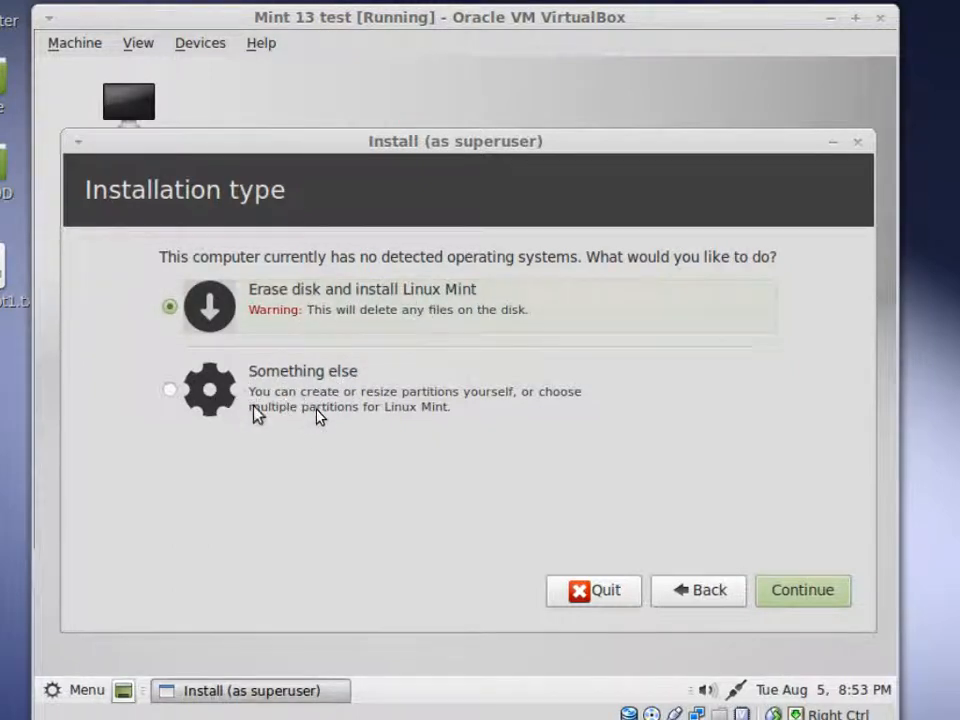
- Choose Something else for manual partitioning and continue to the partition editor
left_click(172, 393)
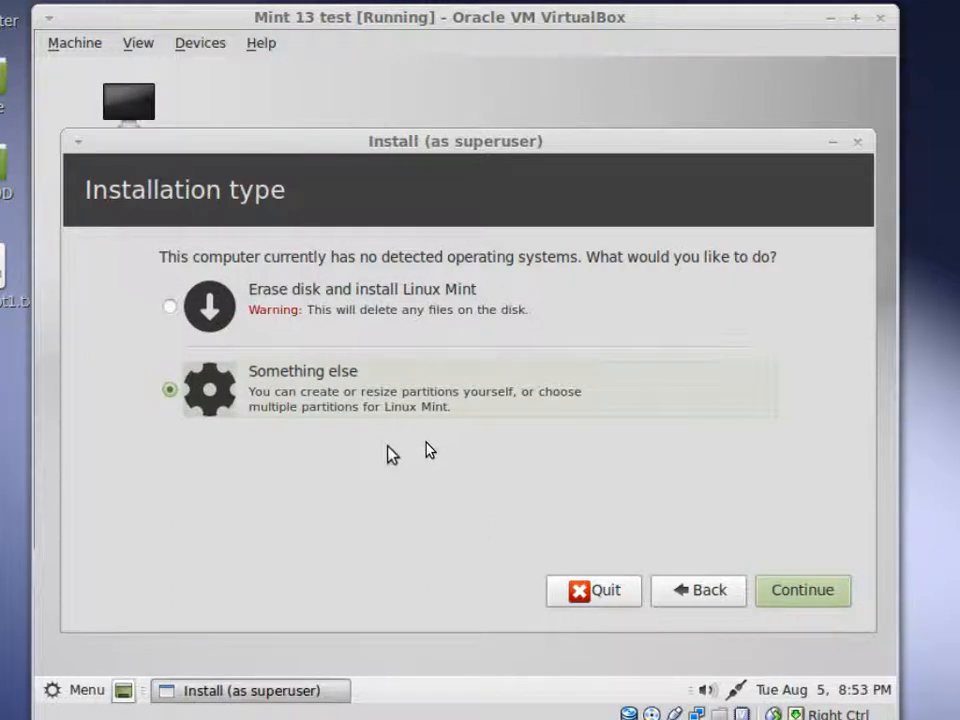
left_click(167, 320)
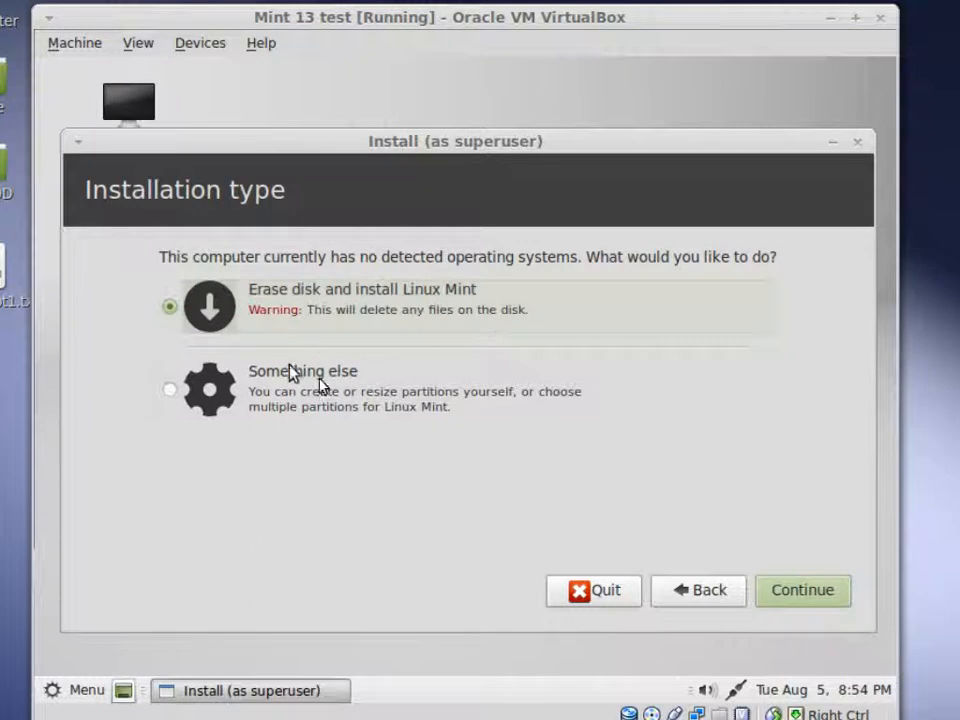
left_click(171, 394)
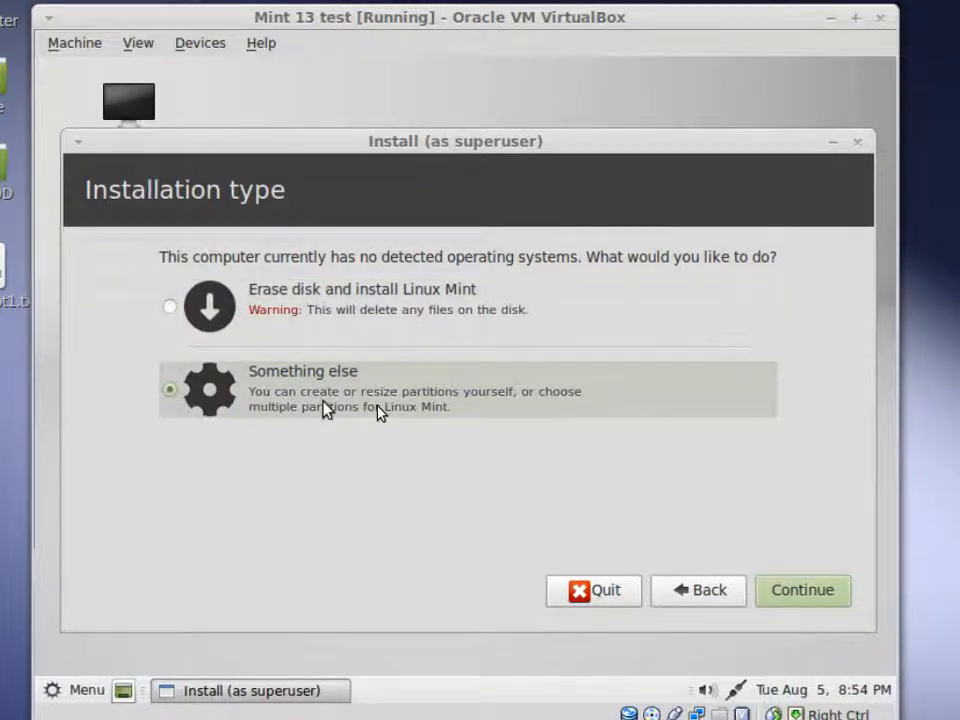
left_click(812, 598)
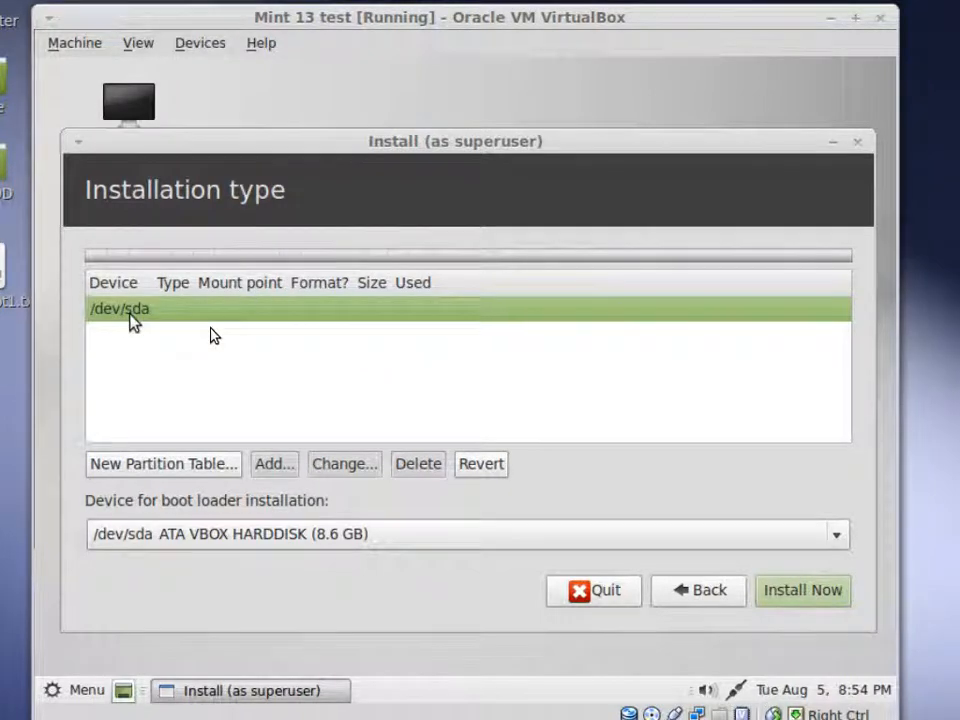
- Create a new empty partition table on /dev/sda and select the 8589 MB free space
left_click(128, 465)
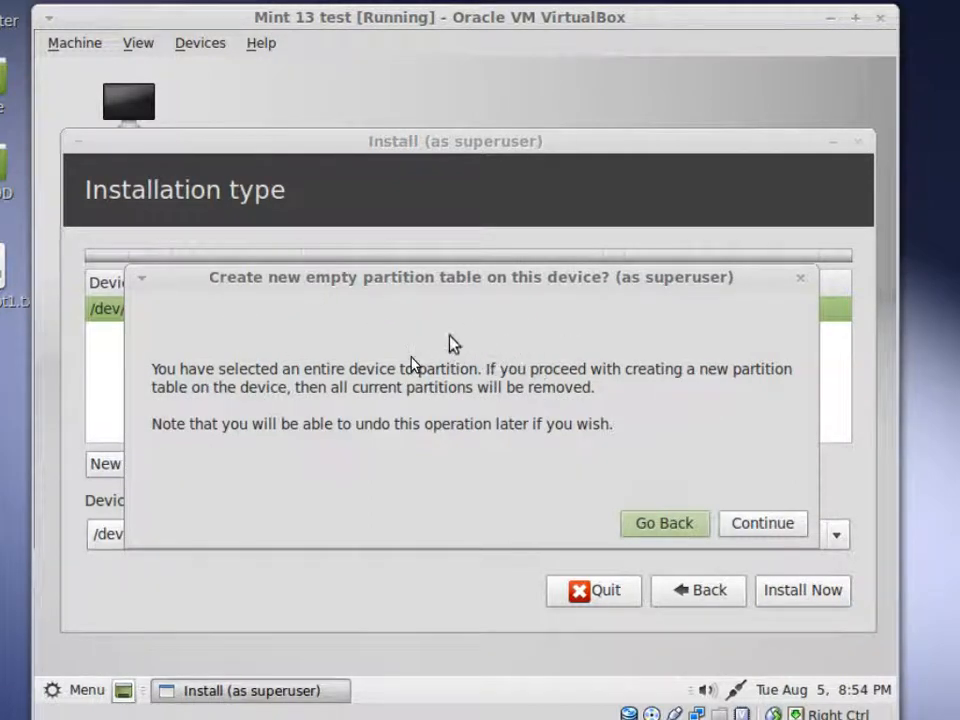
left_click(778, 524)
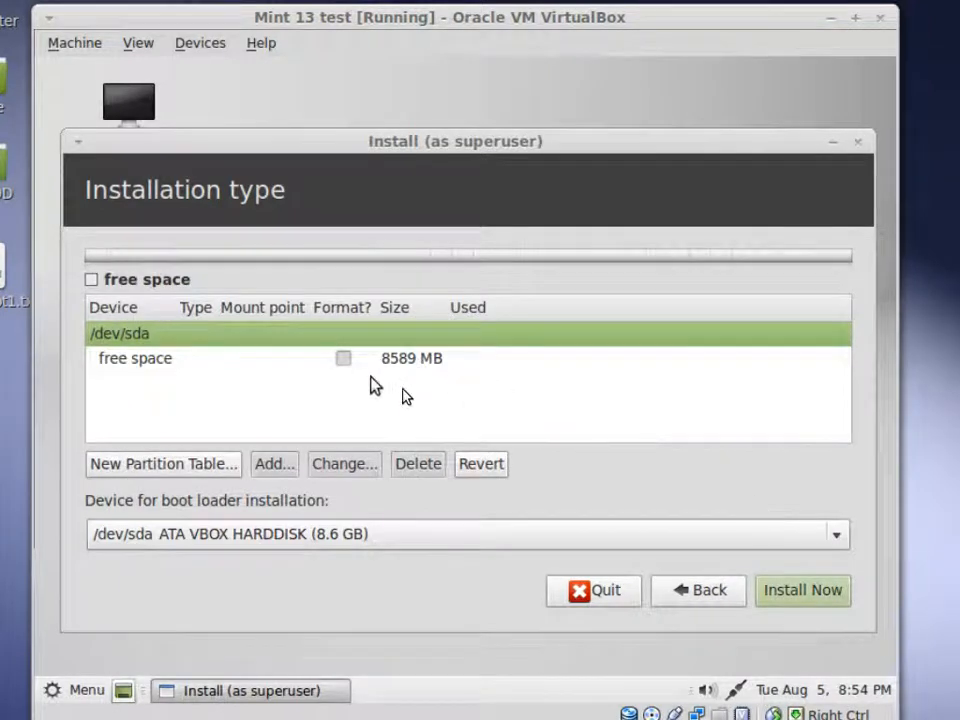
left_click(169, 361)
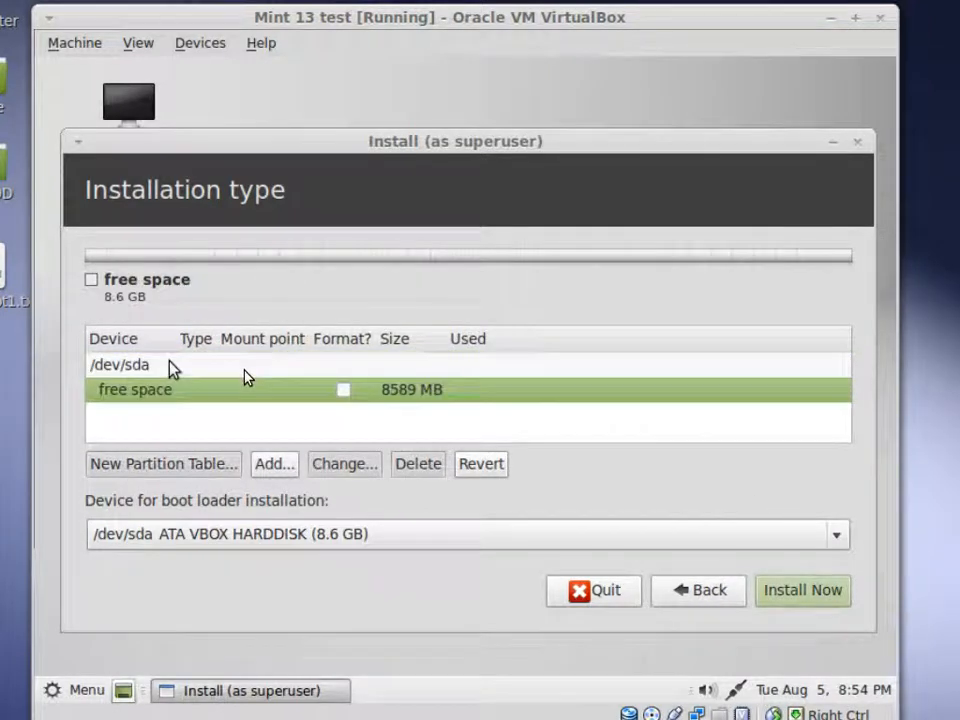
- Add a partition in the free space and clear its size field down to 0
left_click(265, 468)
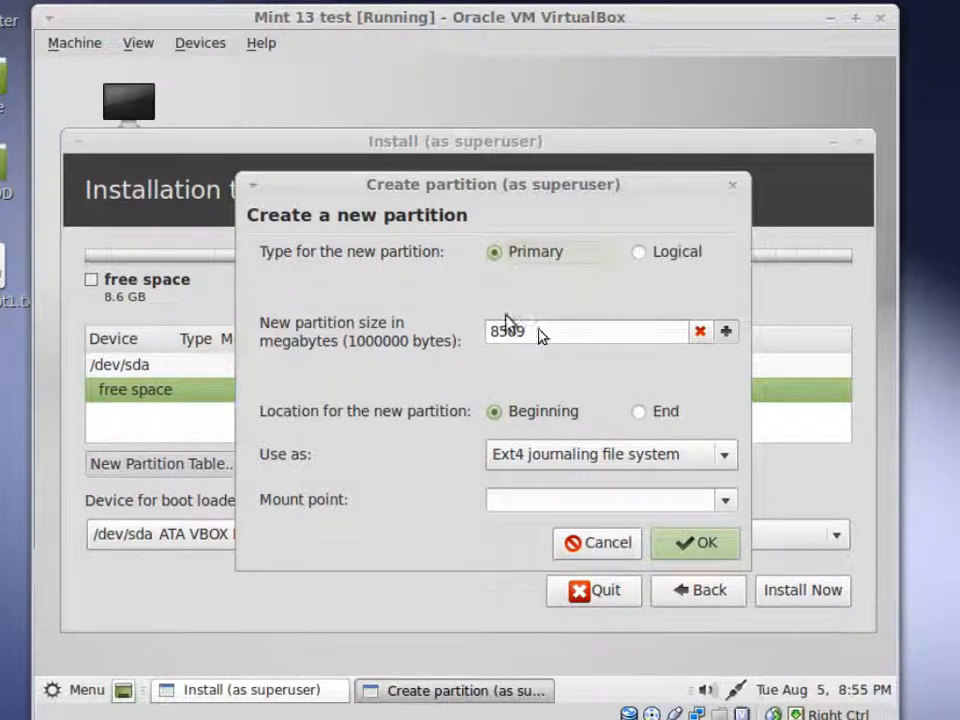
left_click_drag(532, 332, 492, 331)
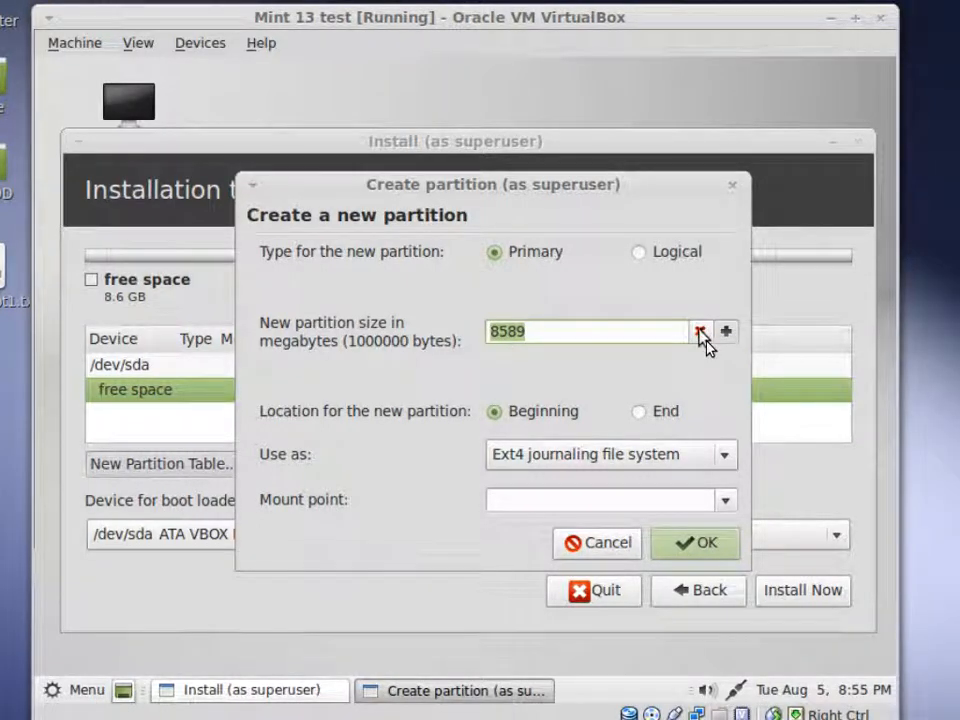
left_click_drag(700, 331, 700, 331)
left_click_drag(536, 336, 497, 332)
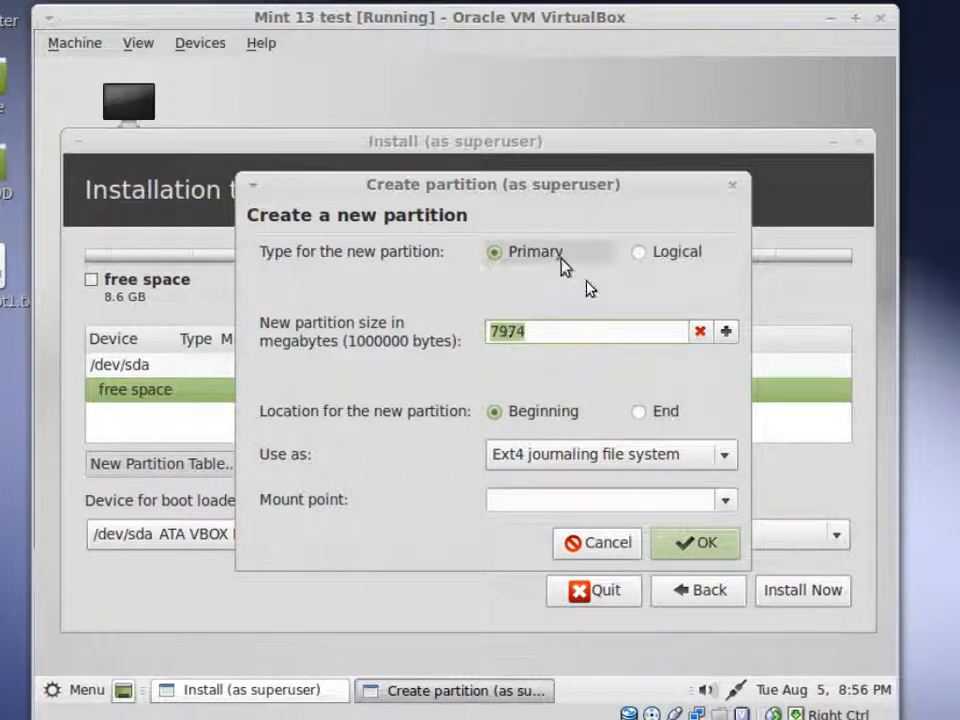
type("7973")
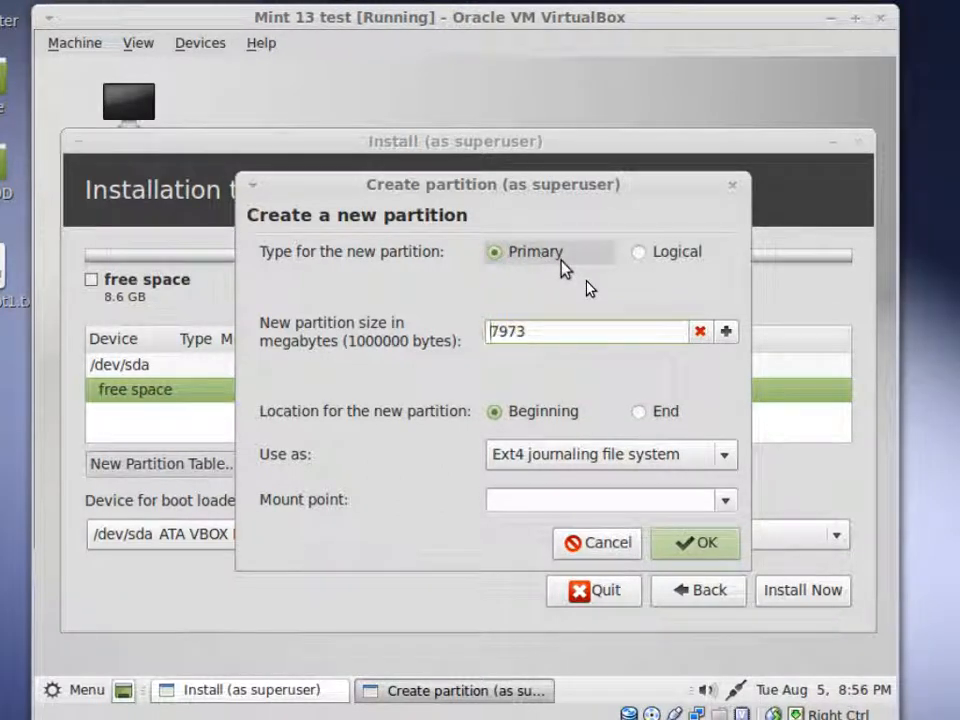
key("Delete")
key("Delete")
key("Delete")
key("Delete")
type("0")
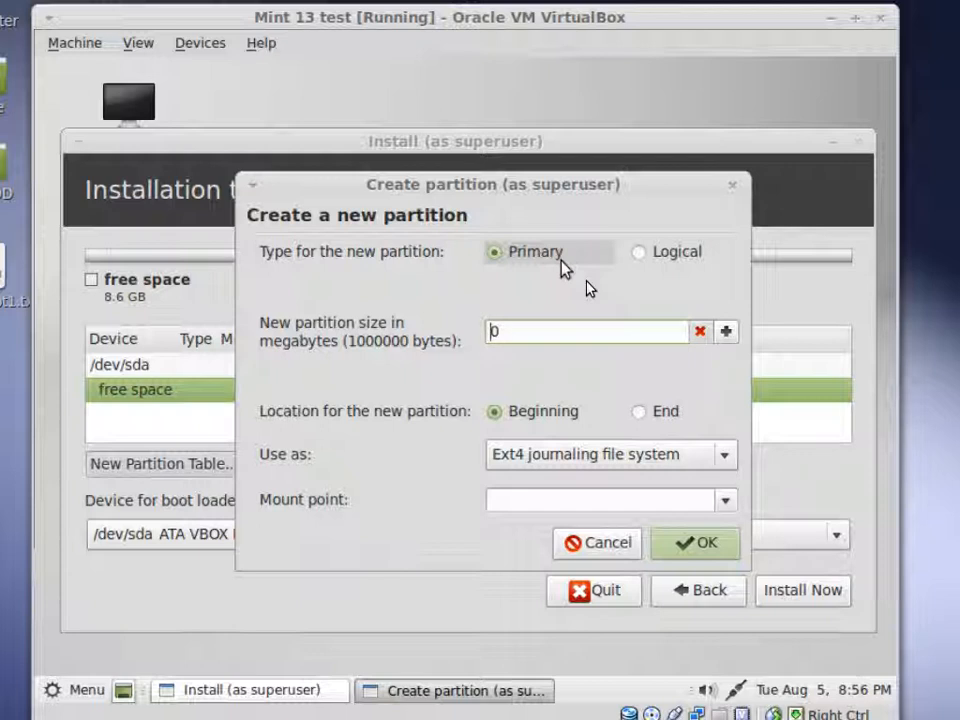
key("BackSpace")
type("0")
- Step the new partition's size up to 205 MB
left_click(726, 332)
left_click(728, 337)
left_click(728, 337)
left_click(728, 337)
left_click(728, 337)
left_click(728, 337)
left_click(728, 337)
left_click(728, 337)
left_click(728, 337)
left_click(728, 337)
left_click(728, 337)
left_click(728, 337)
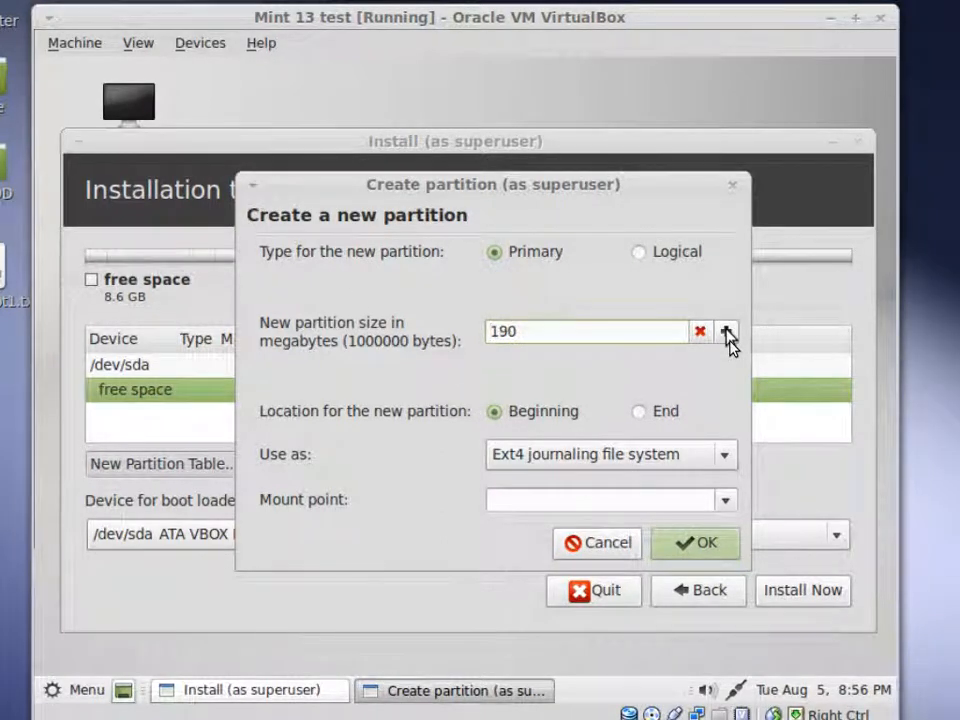
left_click(728, 337)
left_click(728, 337)
left_click(728, 337)
left_click(728, 337)
left_click(728, 337)
left_click(728, 337)
left_click(728, 337)
left_click(728, 337)
left_click(728, 337)
left_click(728, 337)
left_click(728, 337)
left_click(728, 337)
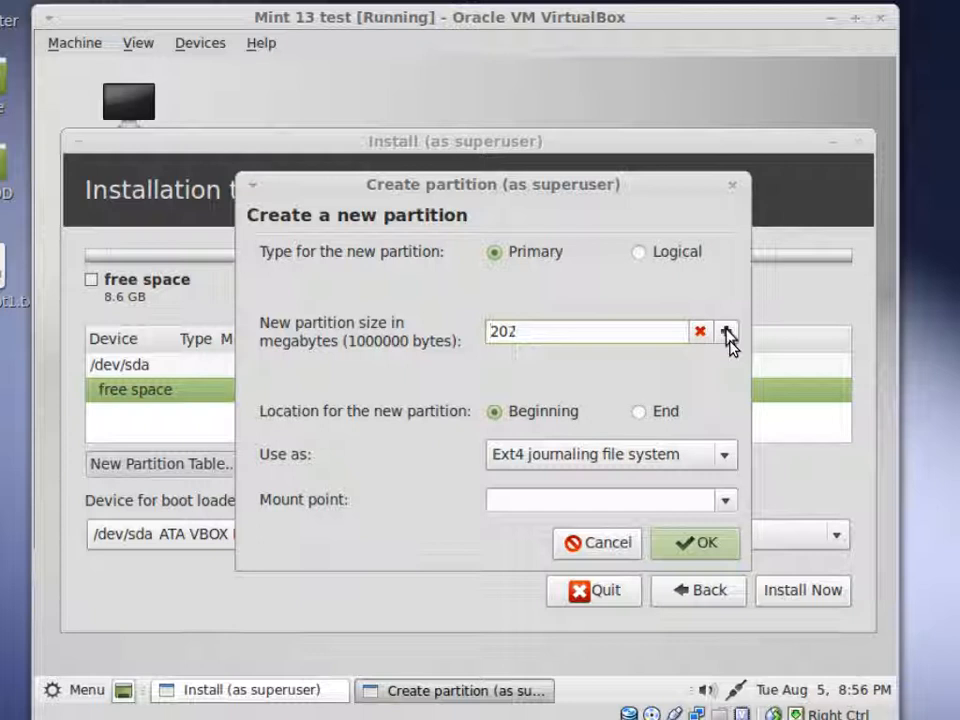
left_click(728, 337)
left_click(728, 337)
left_click(728, 337)
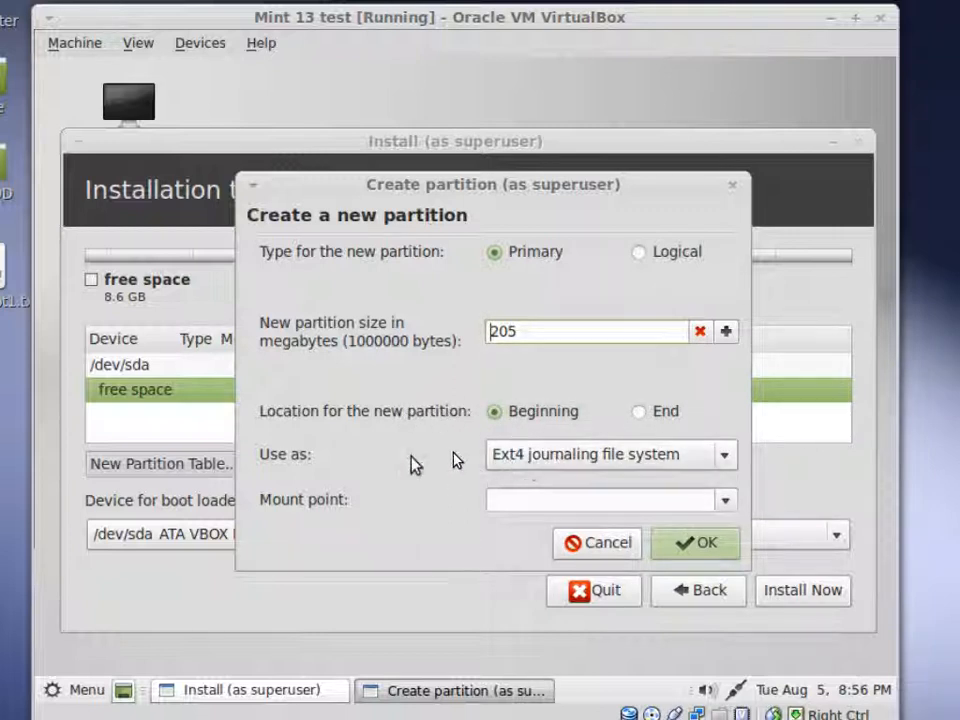
- Use the partition as Ext4 journaling file system mounted at /boot, and confirm
left_click(728, 456)
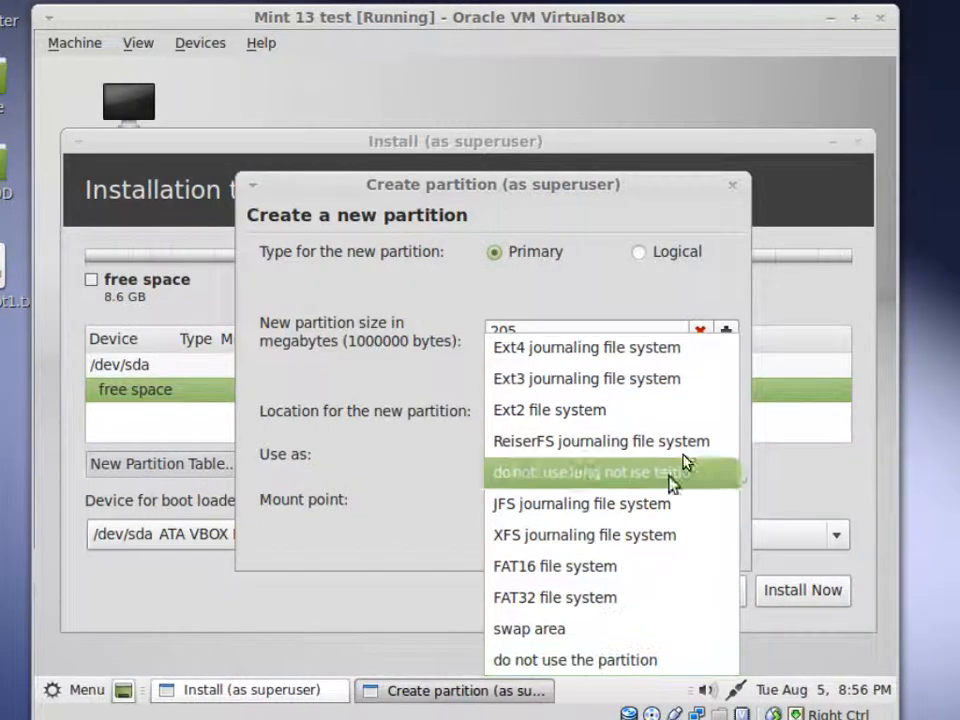
left_click(651, 352)
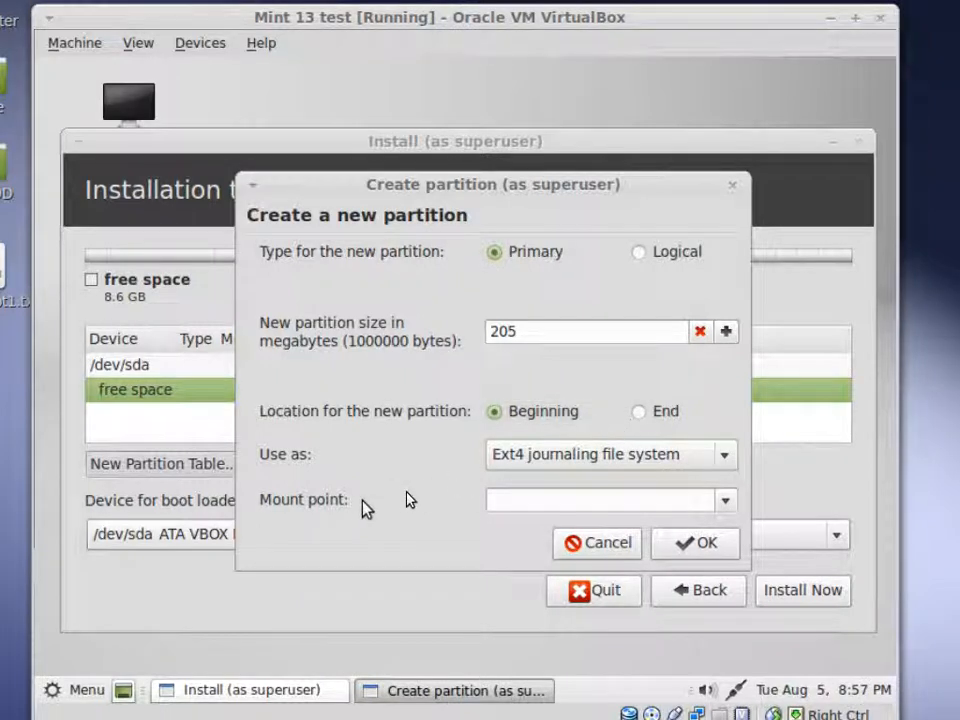
left_click(731, 500)
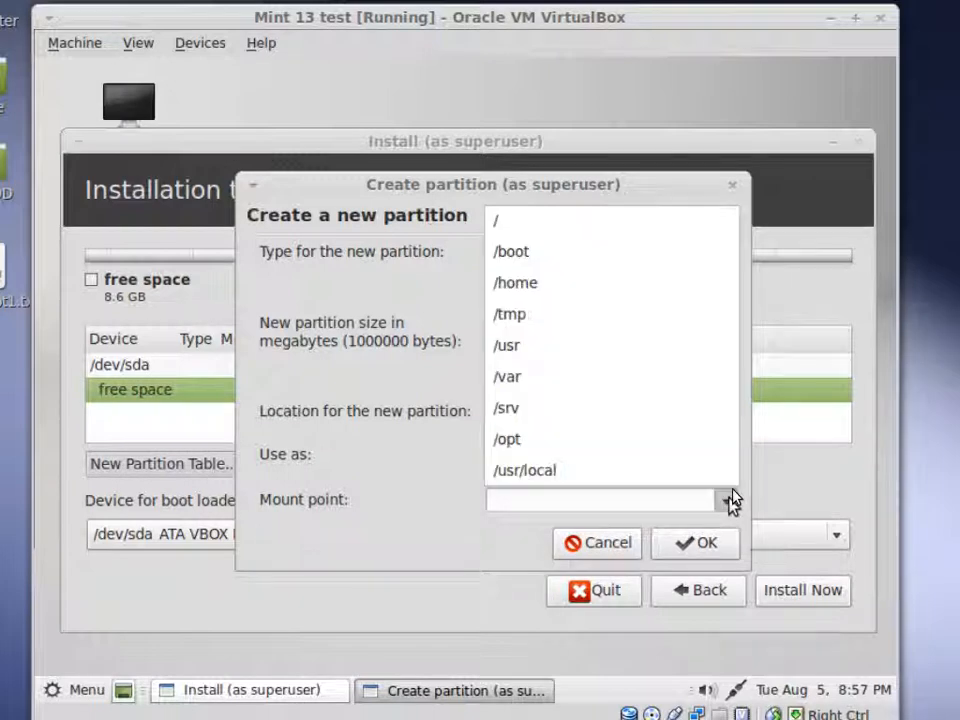
left_click(598, 262)
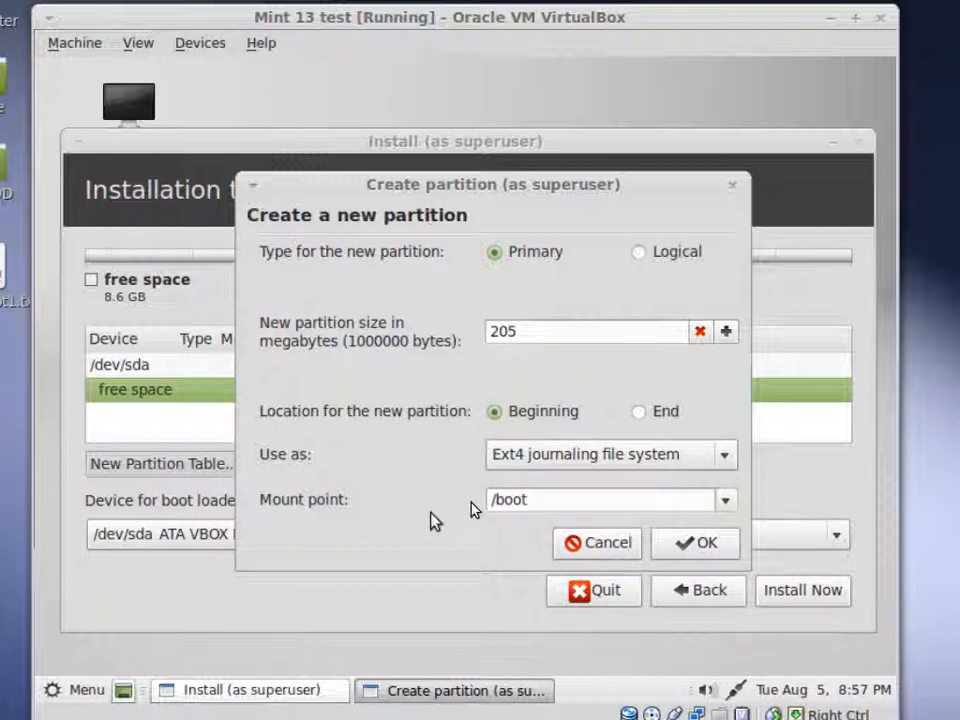
left_click(705, 543)
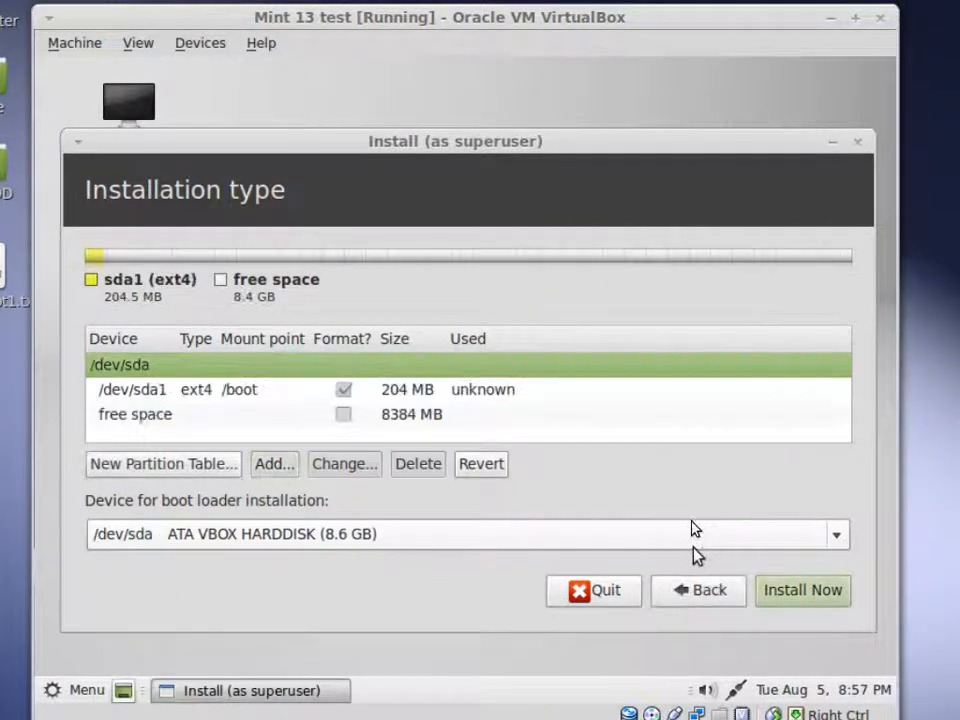
- Add a primary partition in the remaining free space and lower its size to 8363 MB
left_click(290, 396)
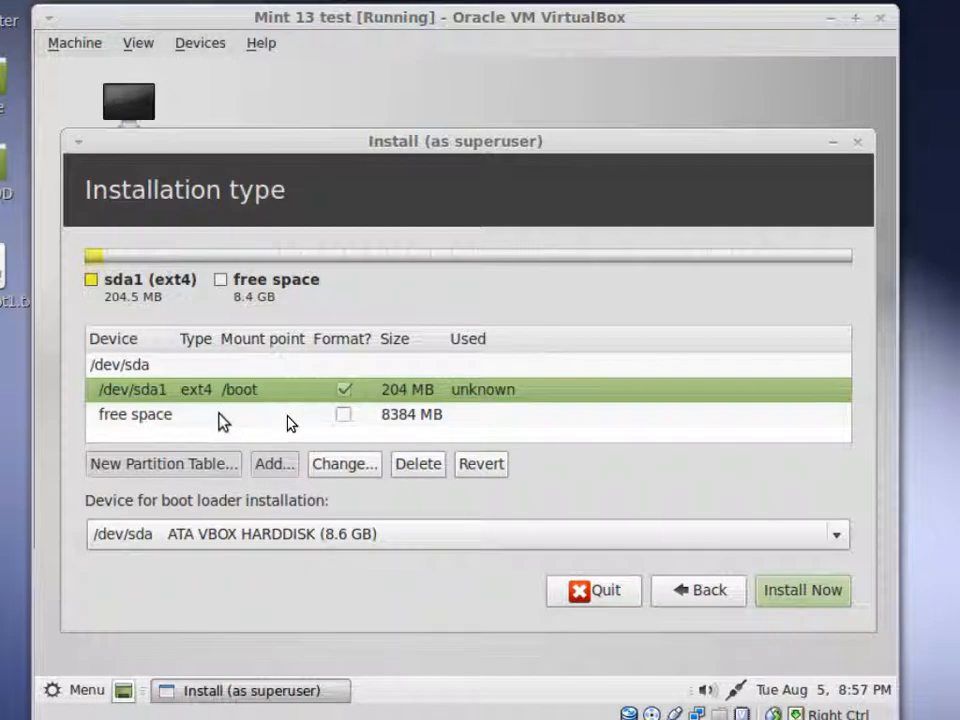
left_click(290, 418)
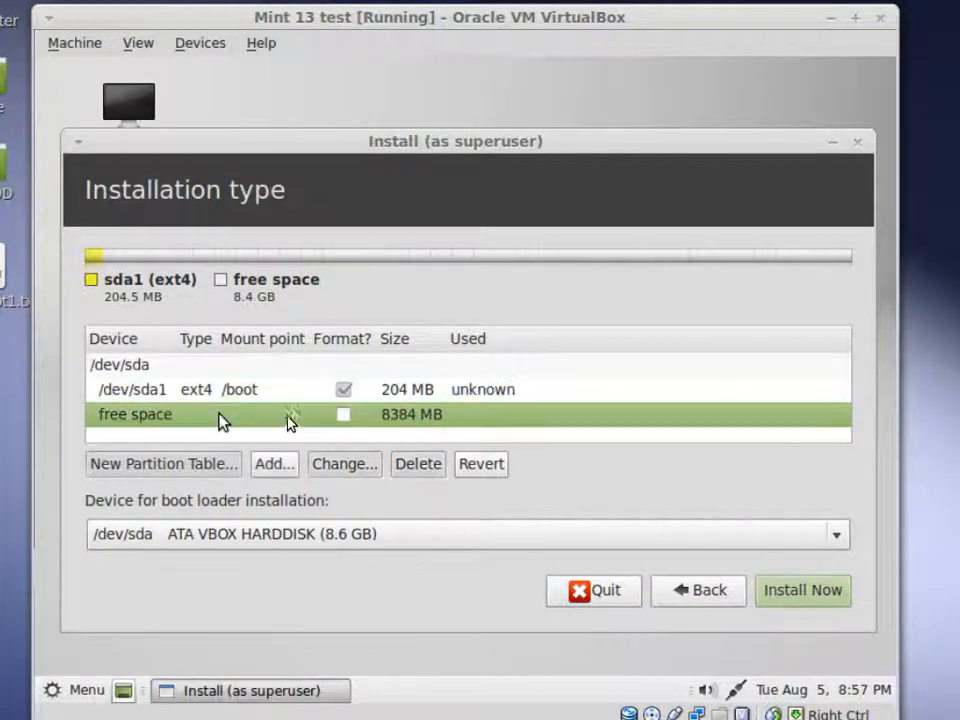
left_click(276, 464)
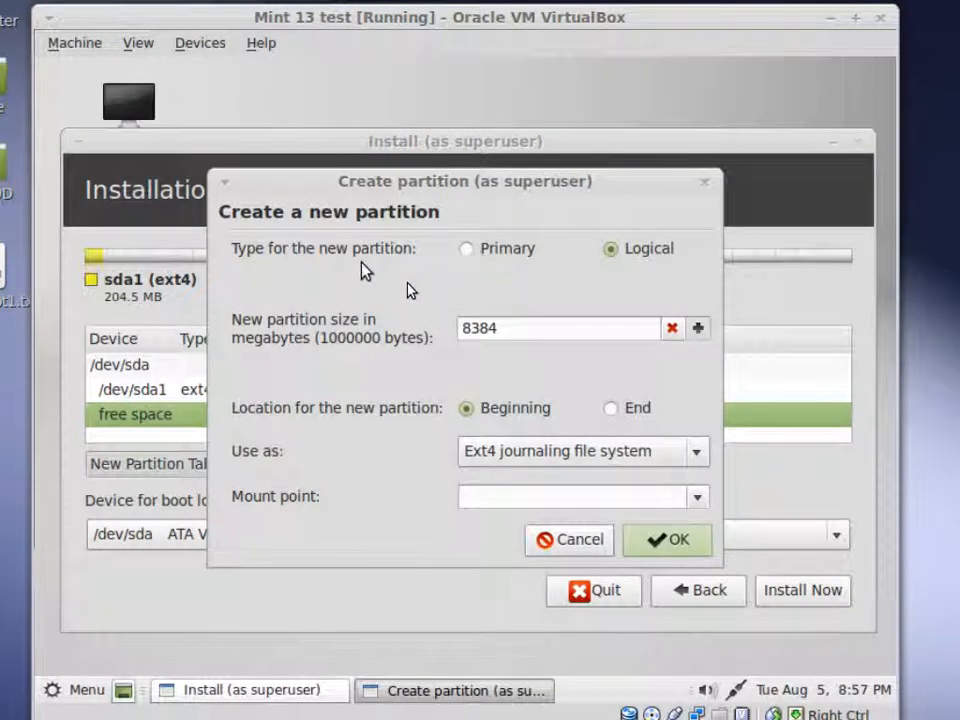
left_click(464, 254)
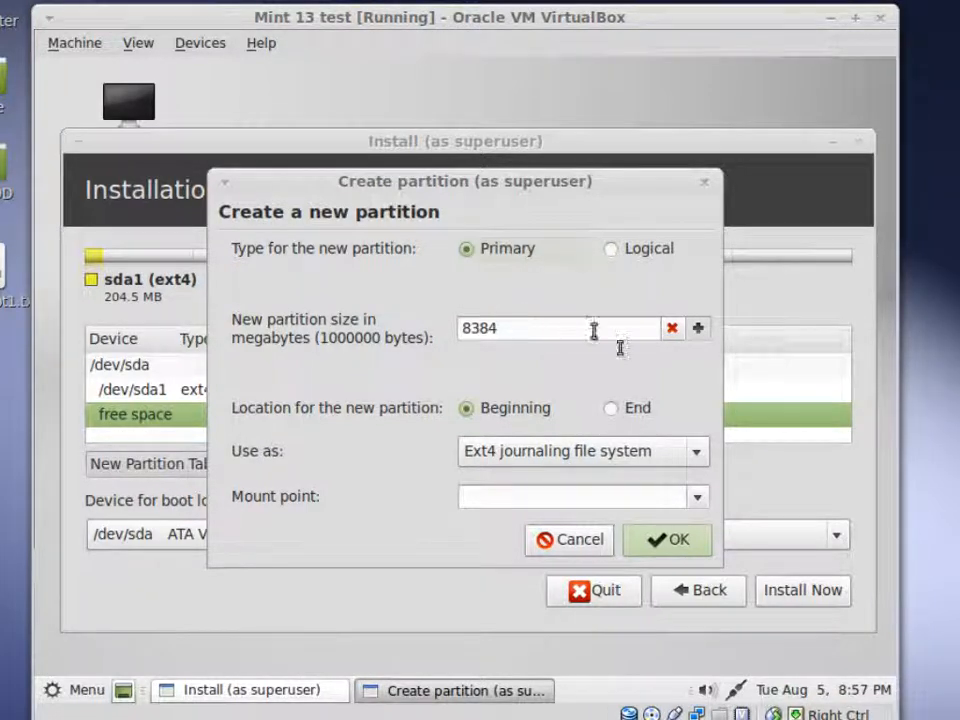
left_click(675, 333)
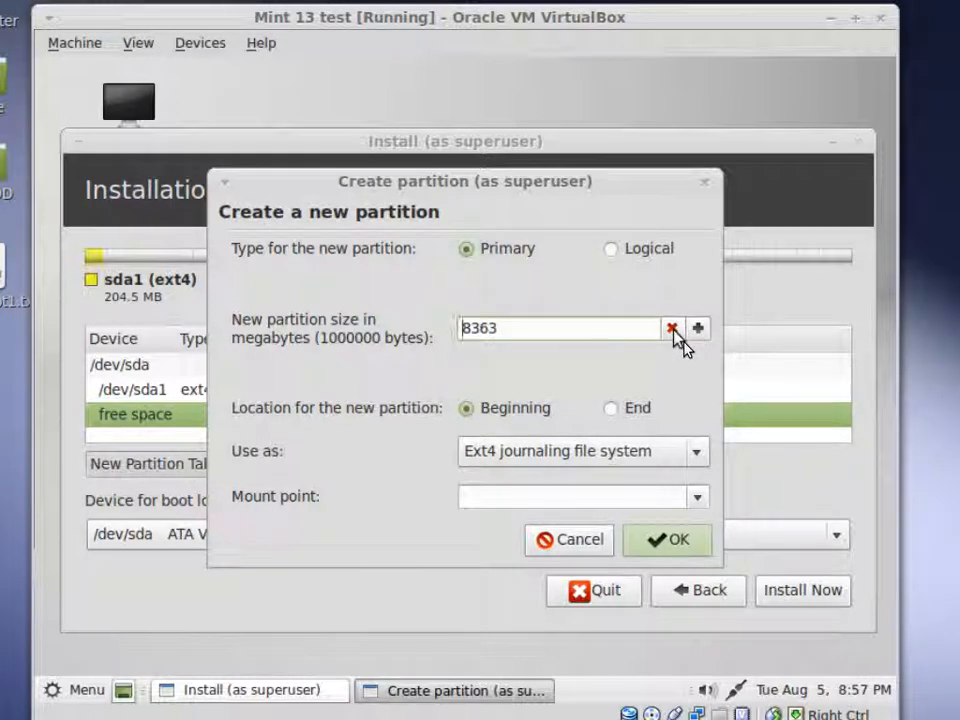
- Set the new partition to exactly 2048 MB and use it as swap area
left_click_drag(674, 331, 673, 331)
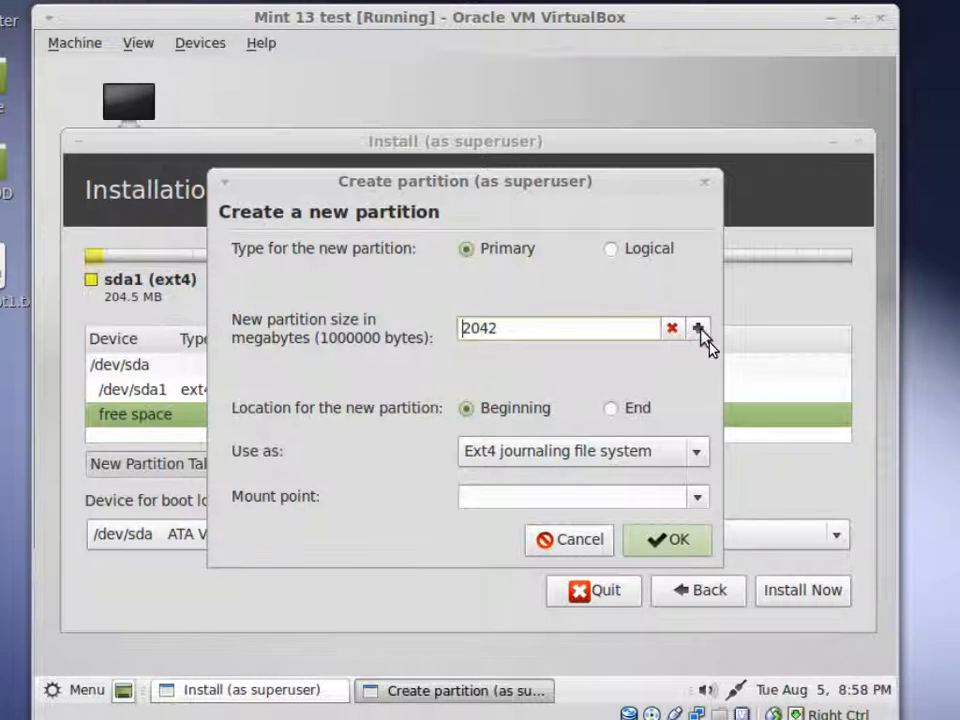
left_click_drag(701, 330, 701, 330)
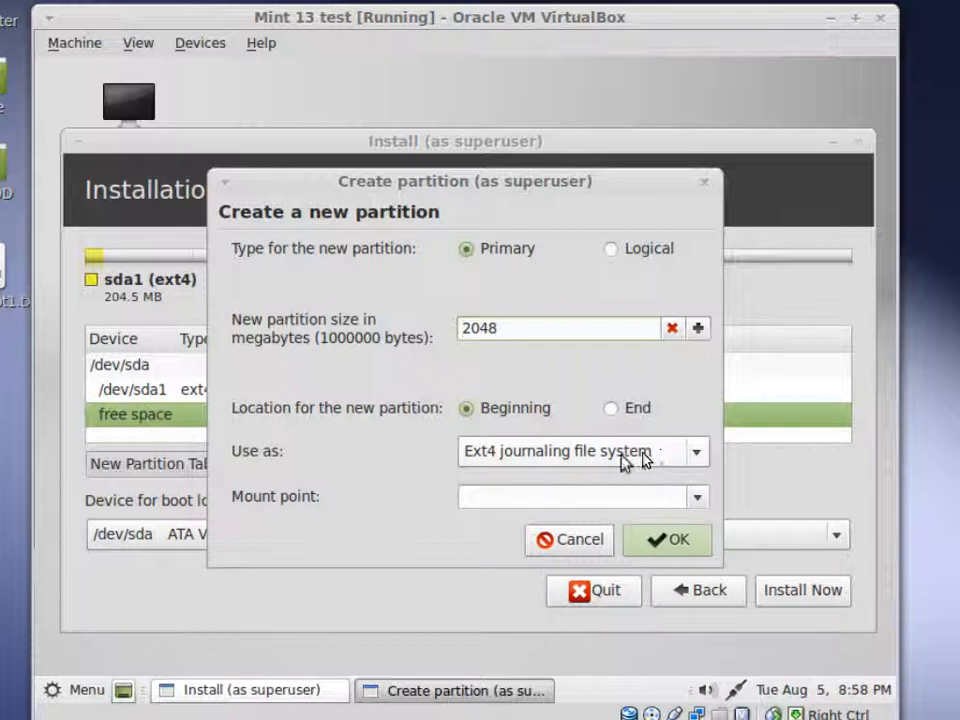
left_click(704, 457)
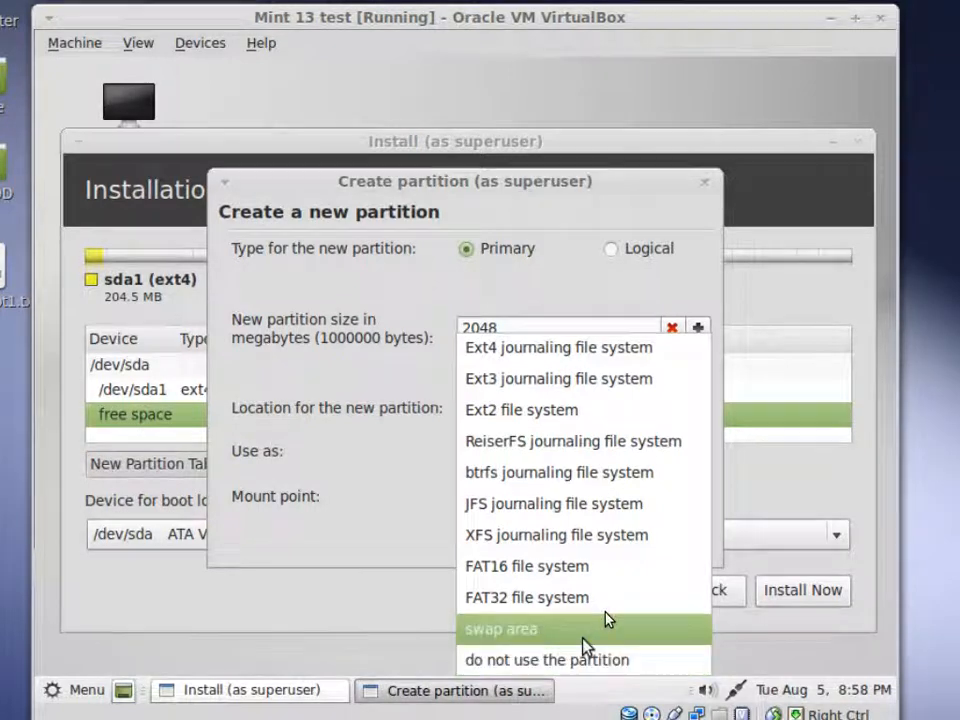
left_click(607, 620)
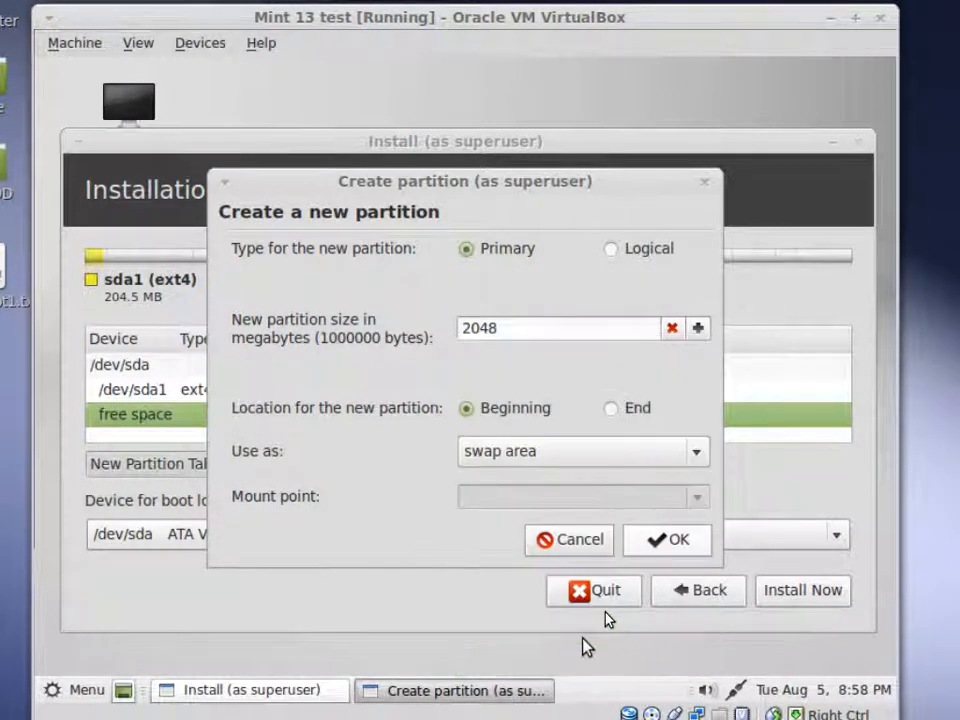
- Confirm the swap partition, then add a primary partition mounted at / from the remaining free space
left_click(690, 538)
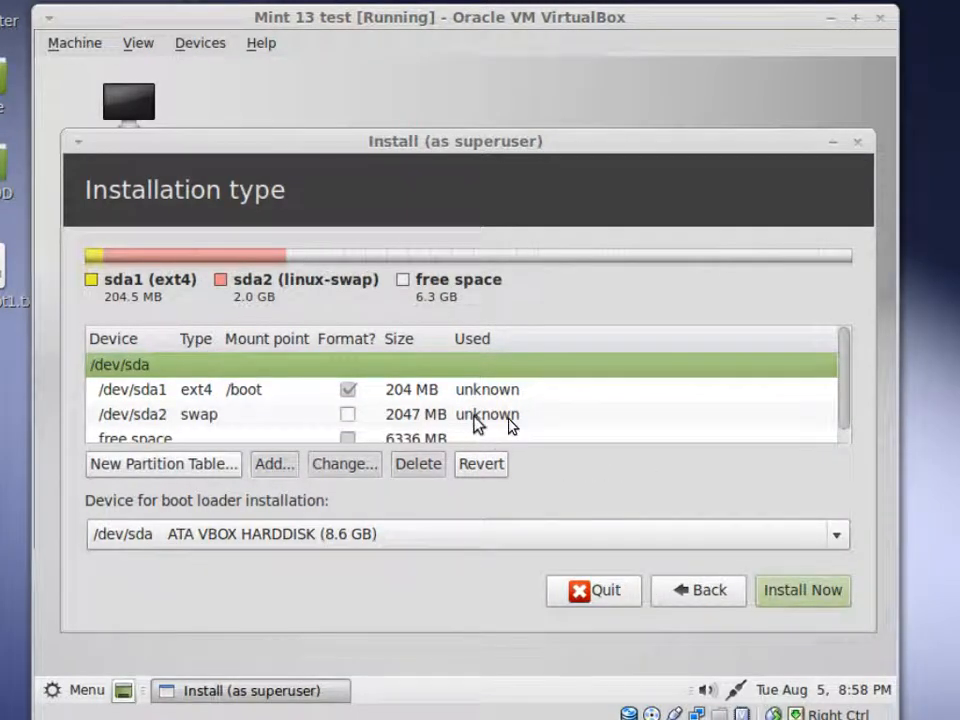
scroll(508, 425, "down", 1)
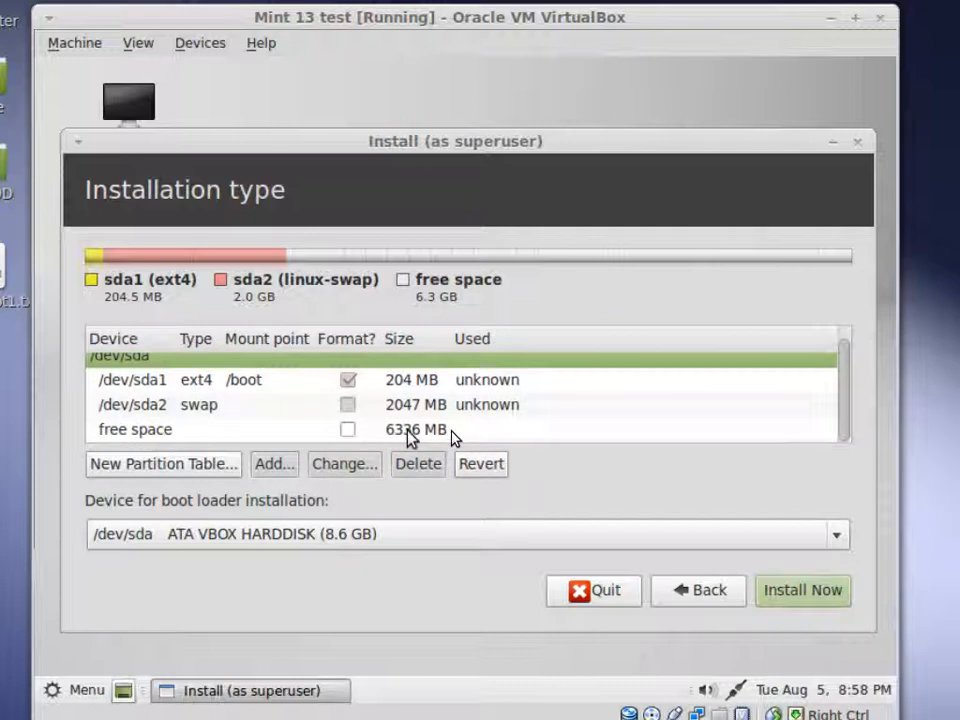
left_click(451, 432)
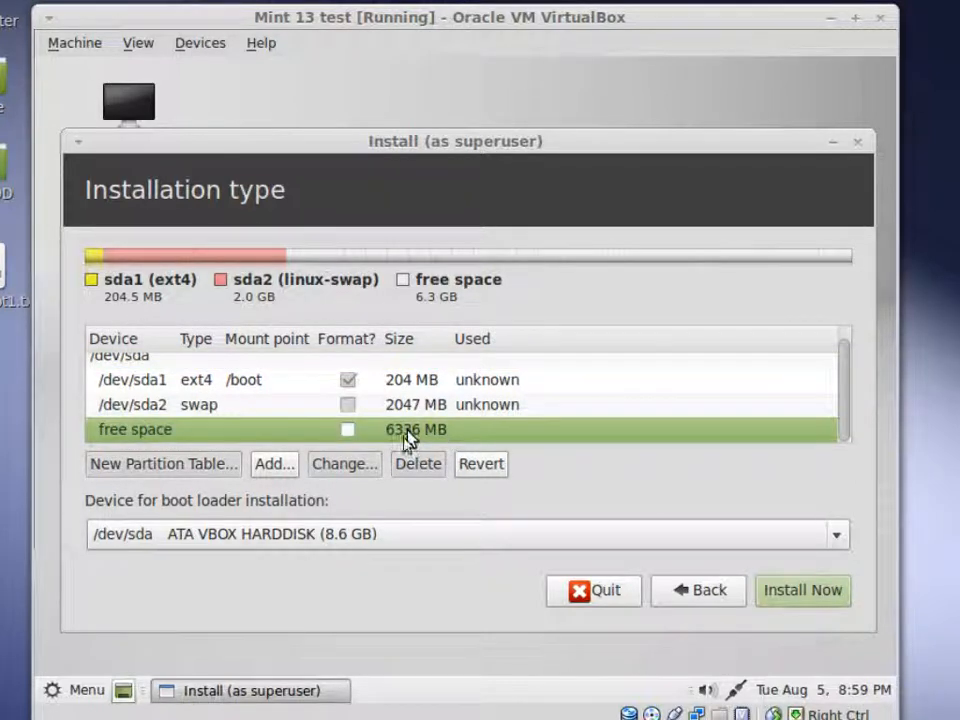
left_click(274, 464)
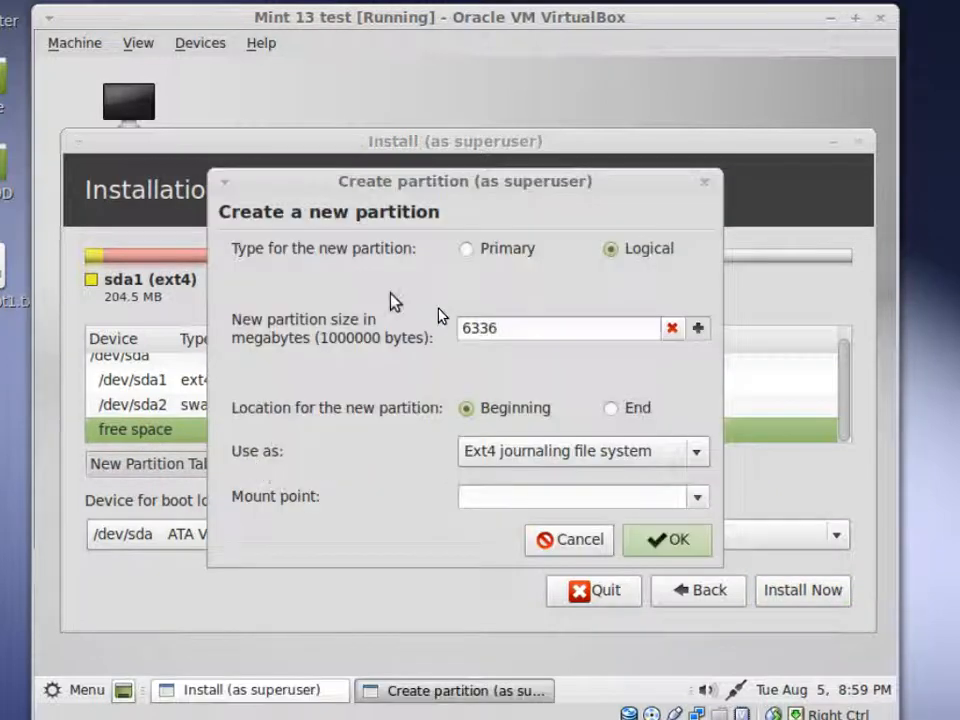
left_click(467, 251)
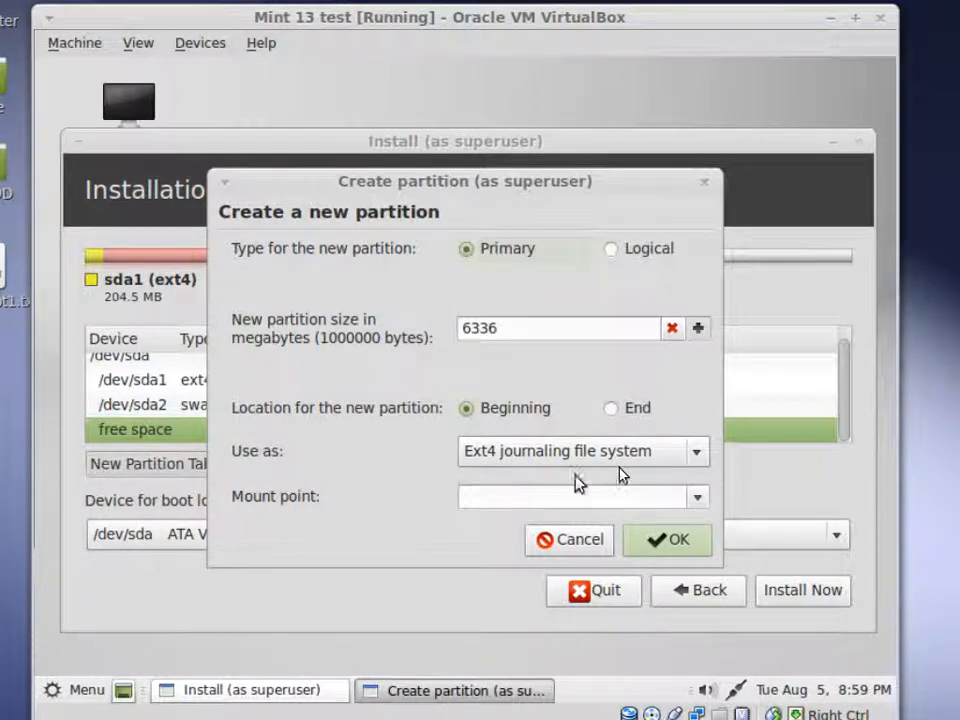
left_click(703, 500)
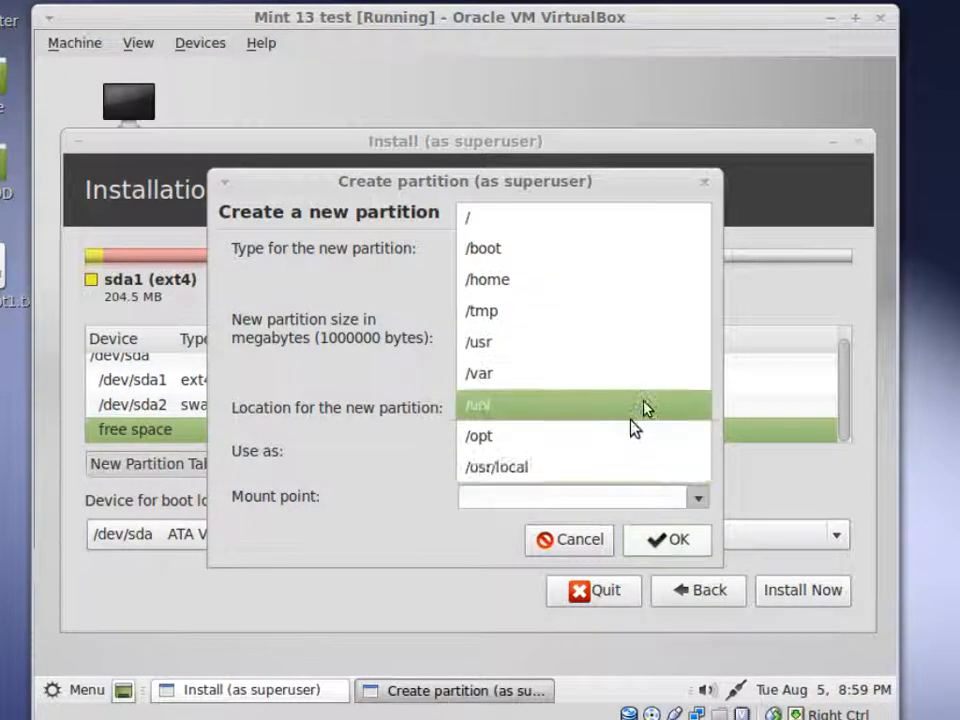
left_click(661, 229)
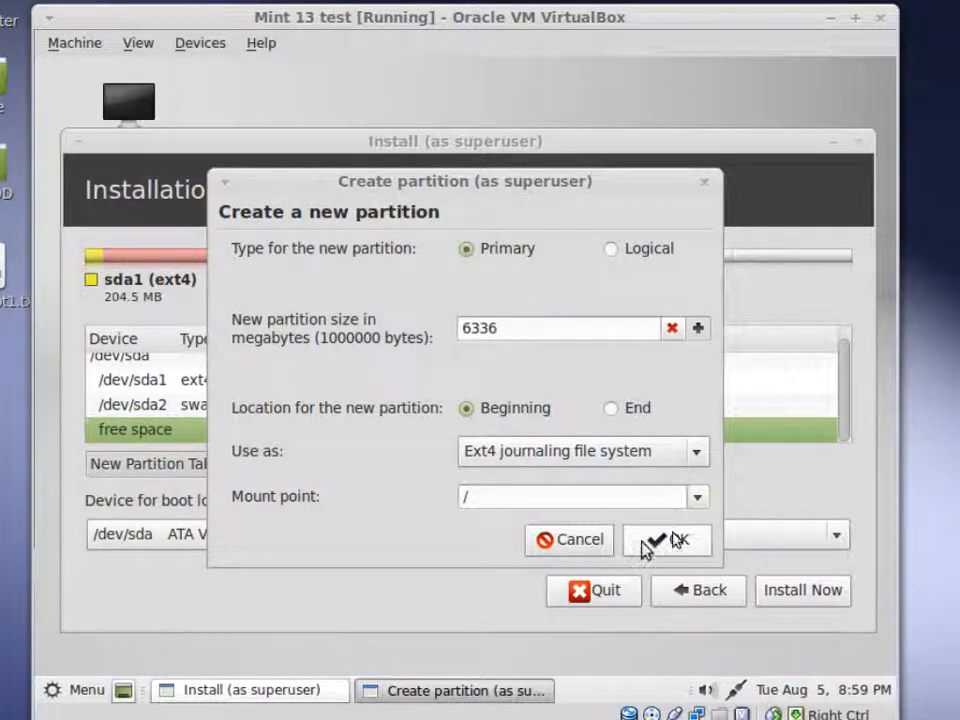
left_click(677, 542)
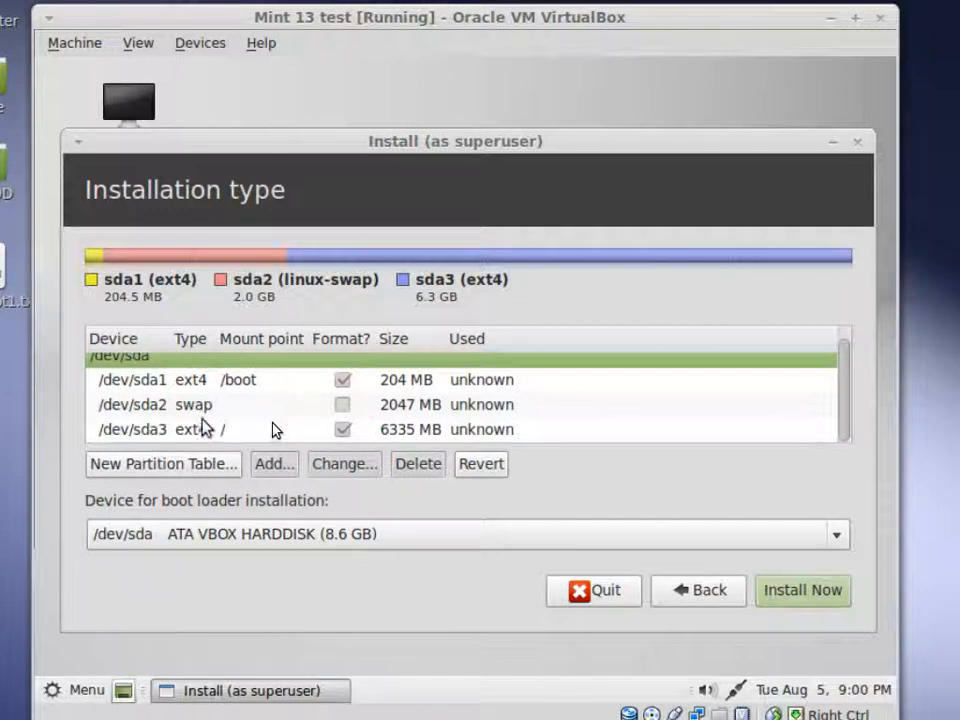
- Start the Linux Mint install onto the /boot, swap and / partition layout
left_click(810, 590)
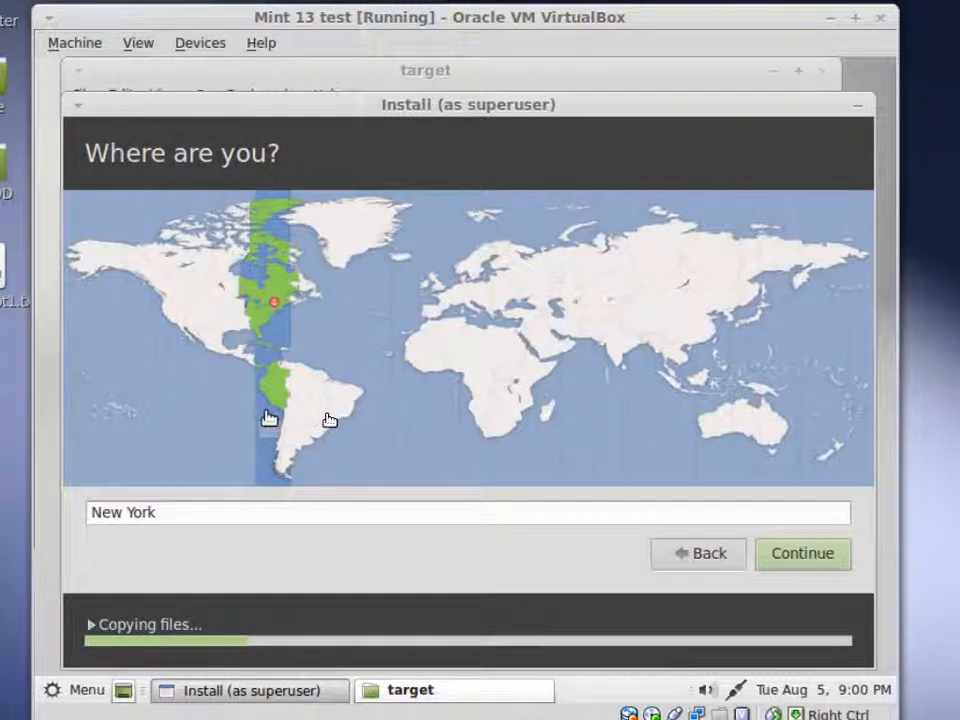
- Accept New York as the location, then test-type and keep the English (US) keyboard layout
left_click(808, 551)
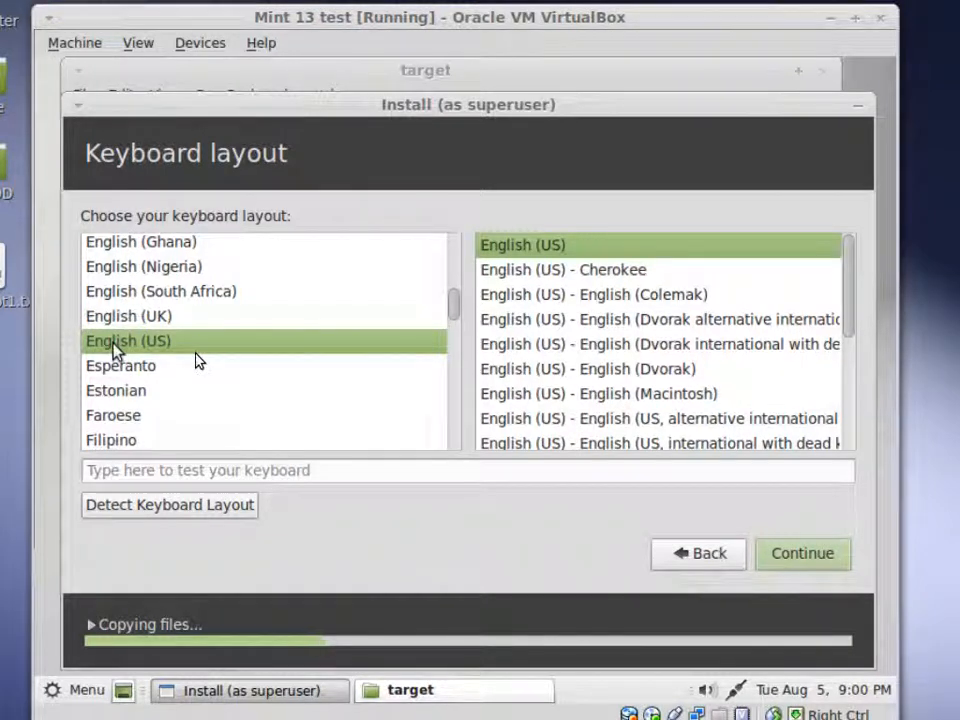
left_click(219, 470)
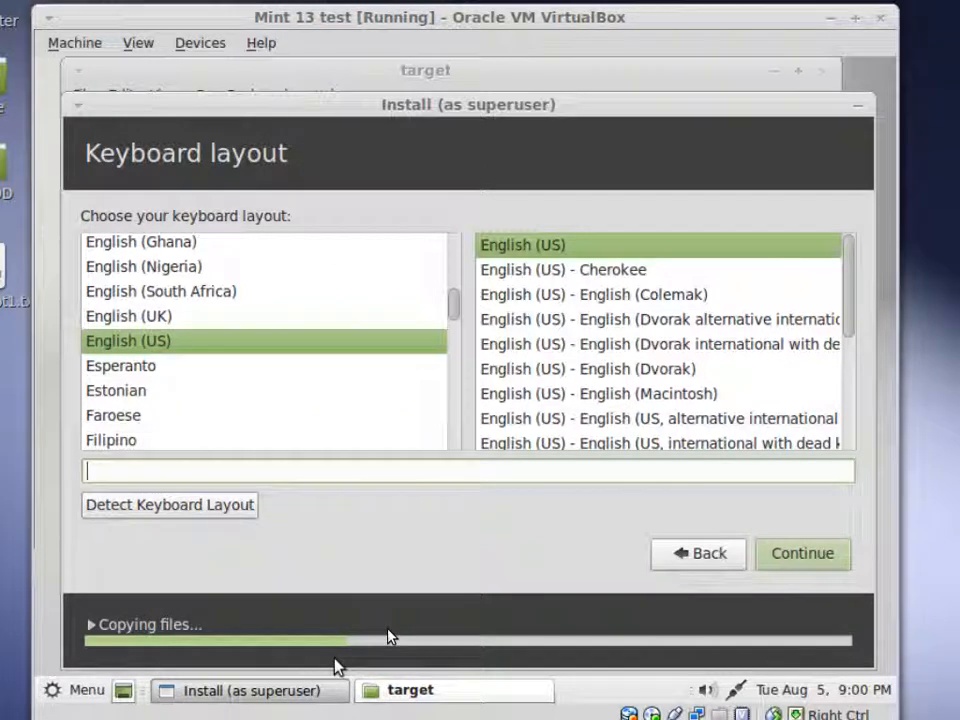
type("thek sl")
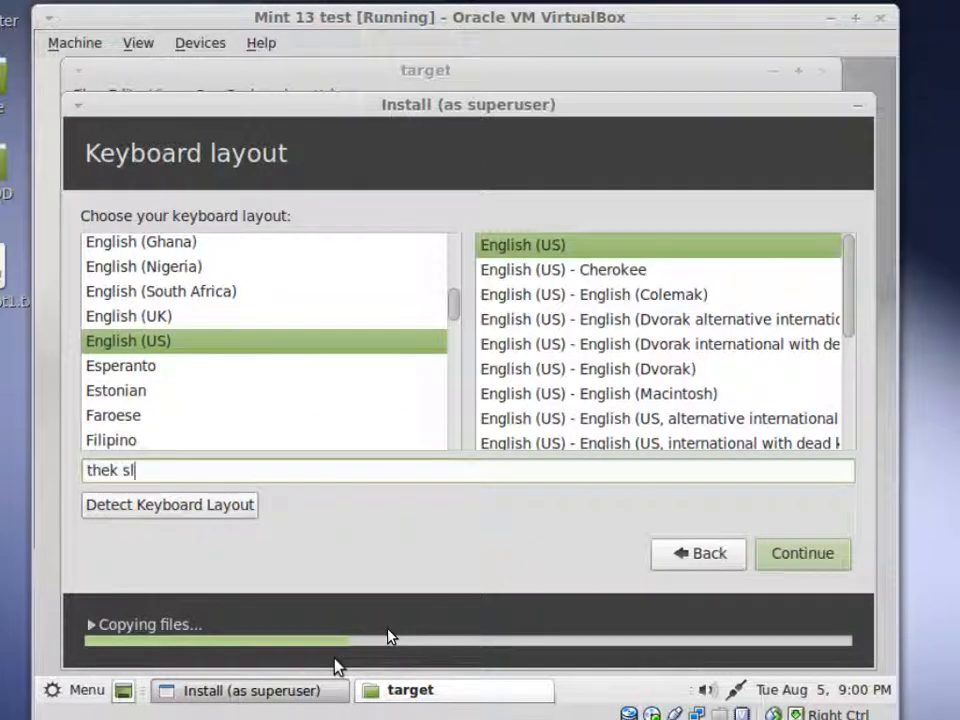
type("dfk asvasd; asdfv")
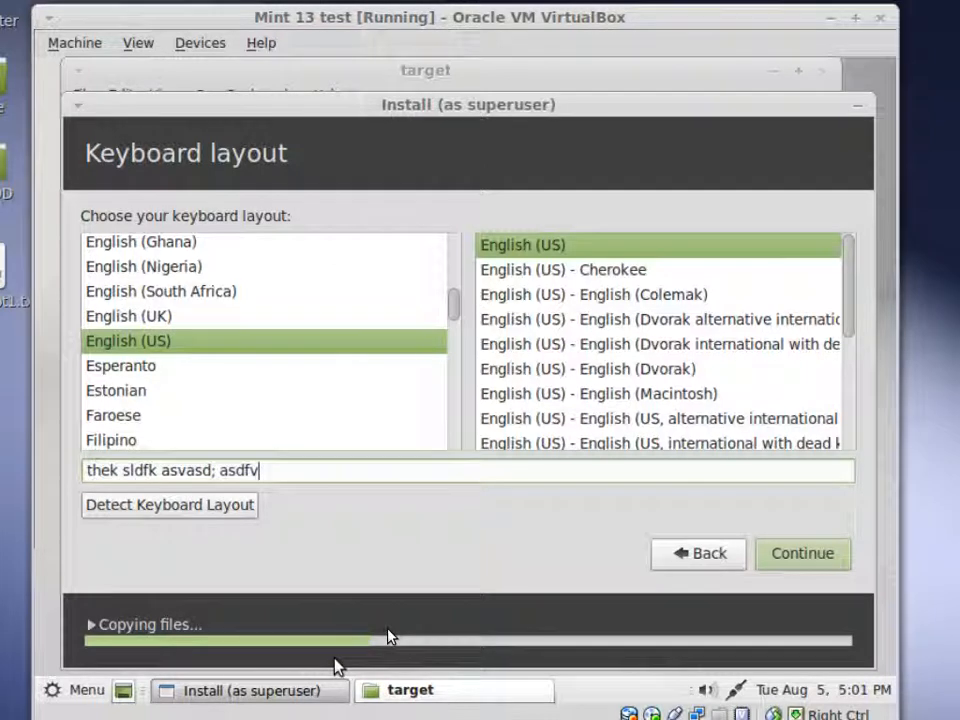
type("12@#$%")
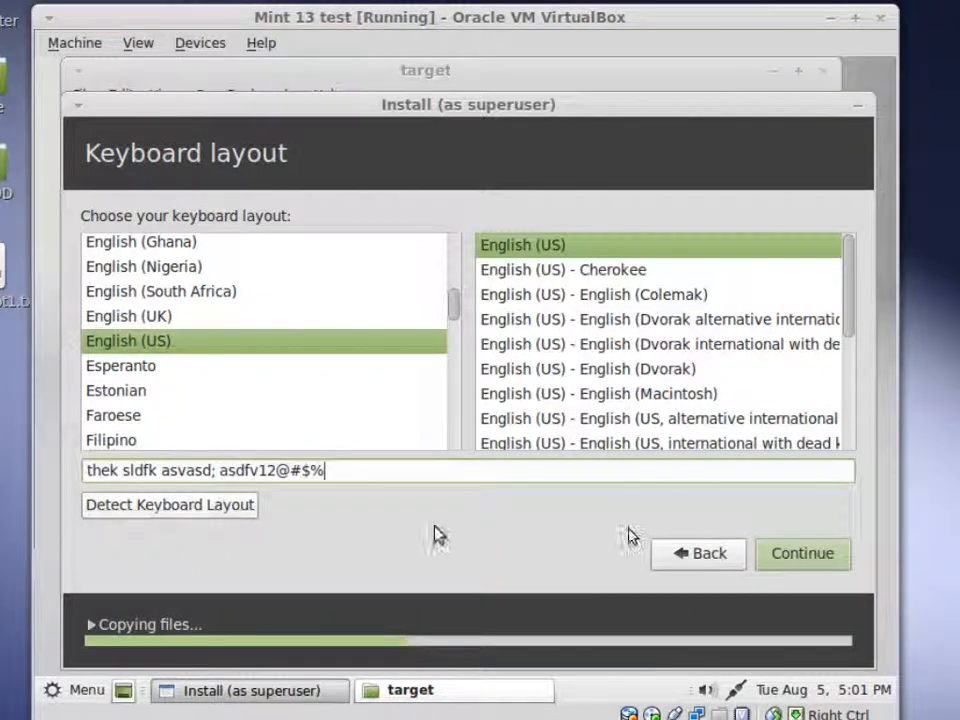
left_click(821, 553)
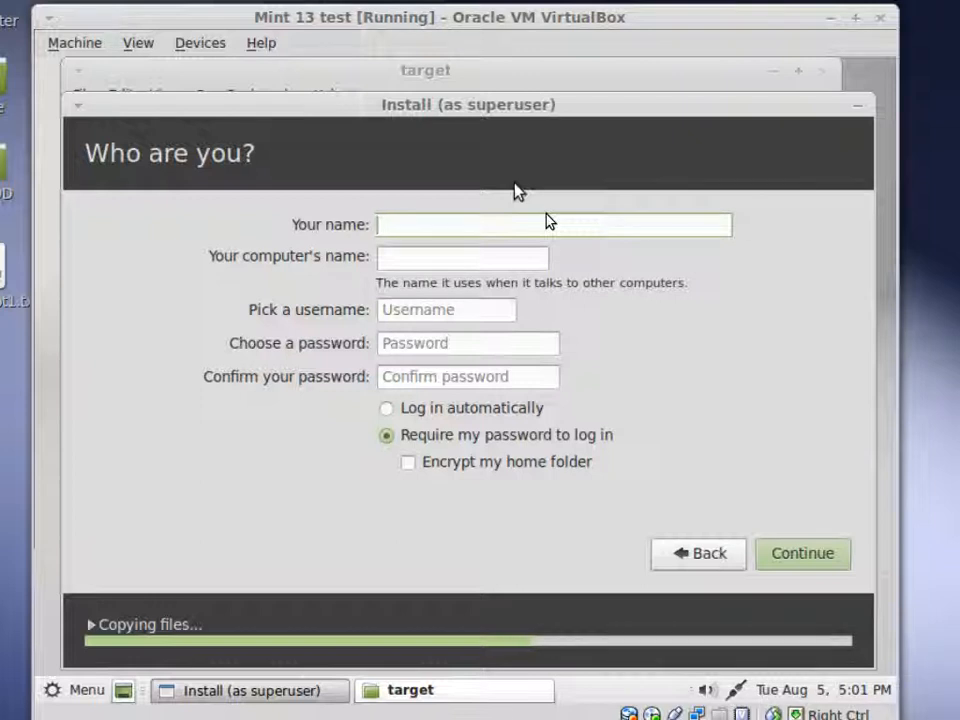
- Enter the user's name and an eight-character account password, keeping password-required login
type("wil")
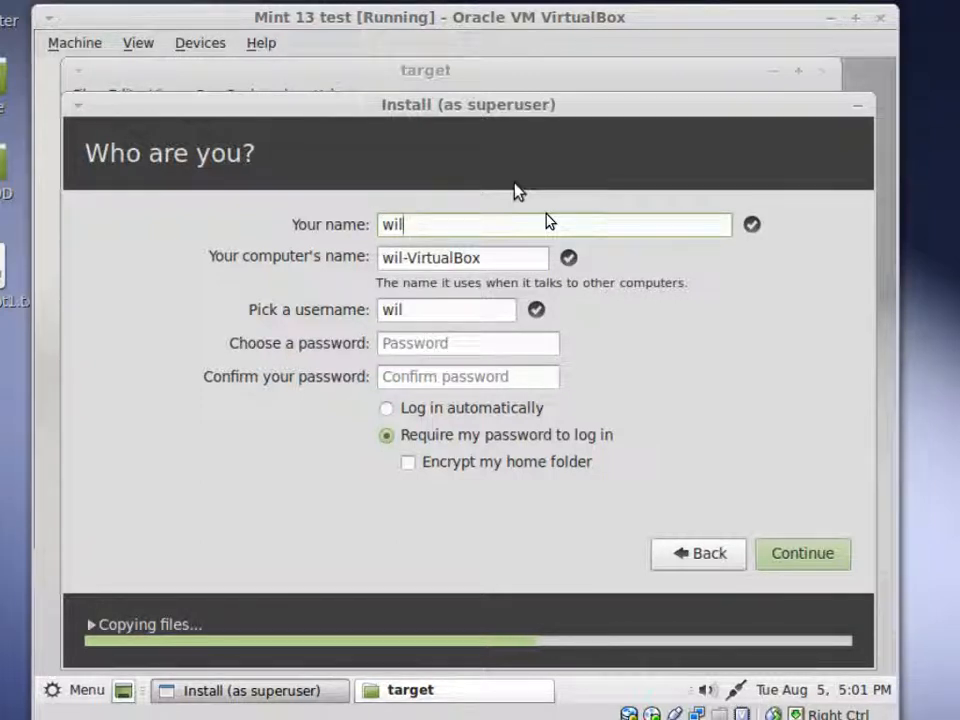
type("s")
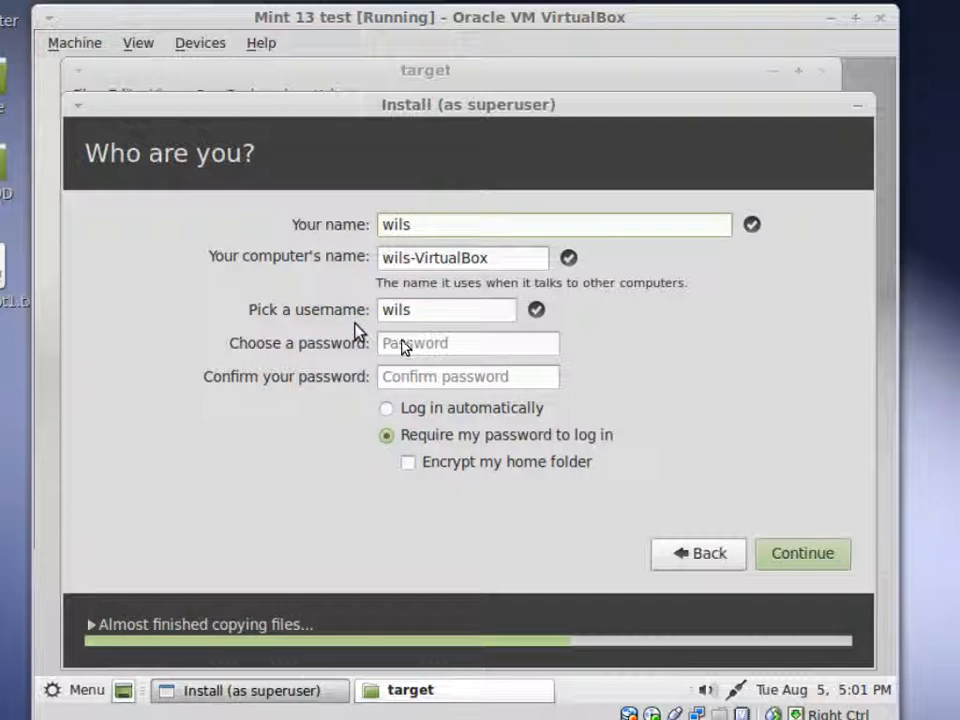
left_click(477, 345)
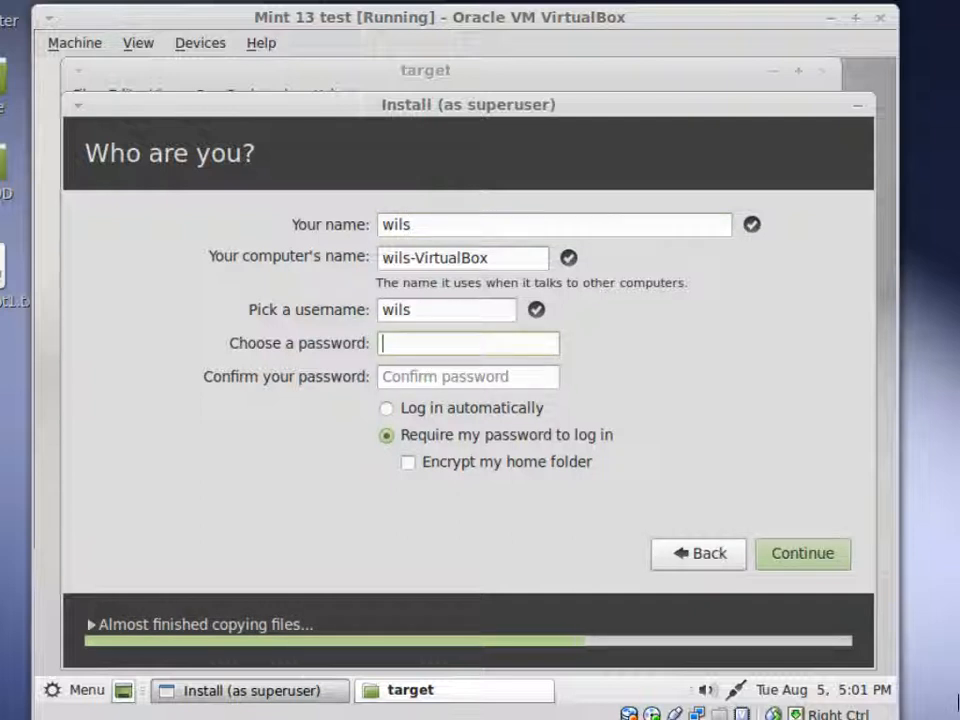
type("wils")
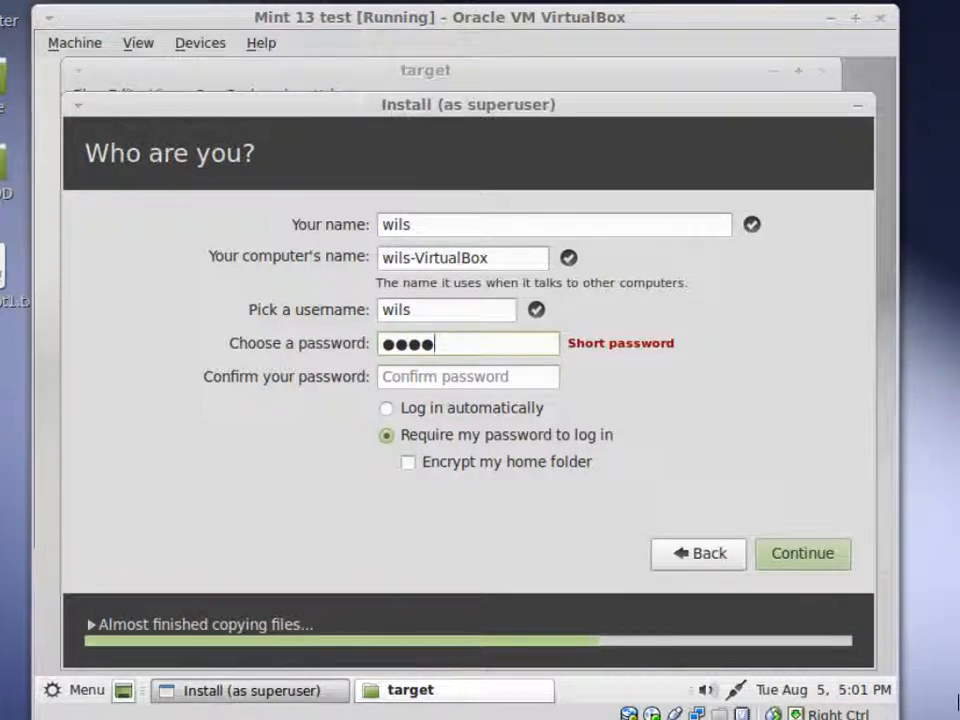
key("BackSpace")
key("BackSpace")
key("BackSpace")
key("BackSpace")
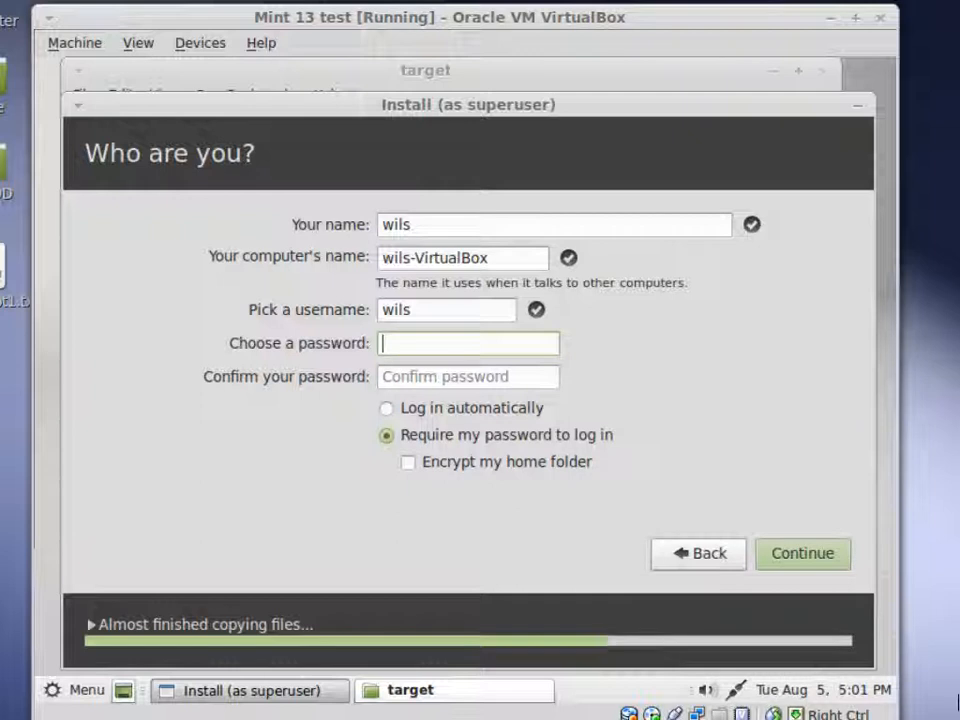
type("●●●●●●●●")
key("Tab")
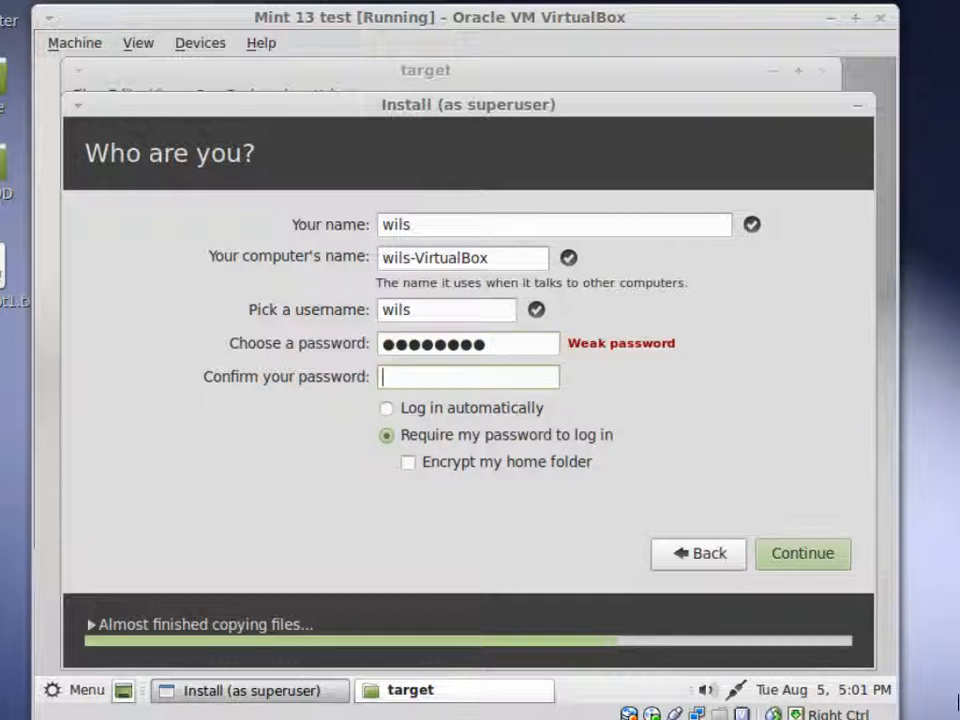
type("●●●●●●●●")
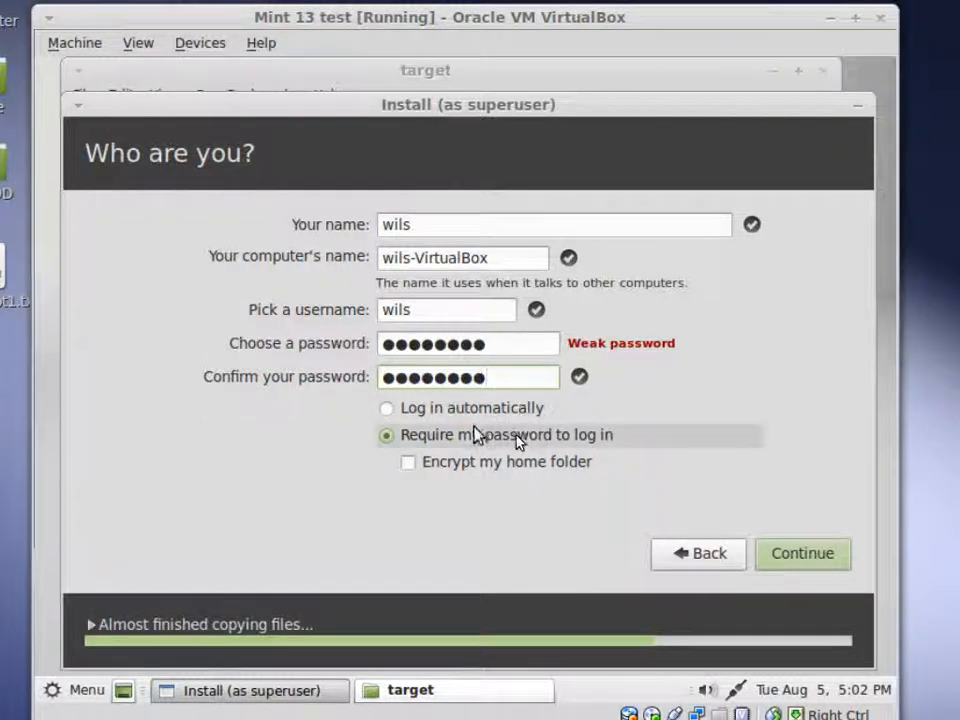
- Submit the account details and let the installer run until Installation Complete appears
left_click(805, 538)
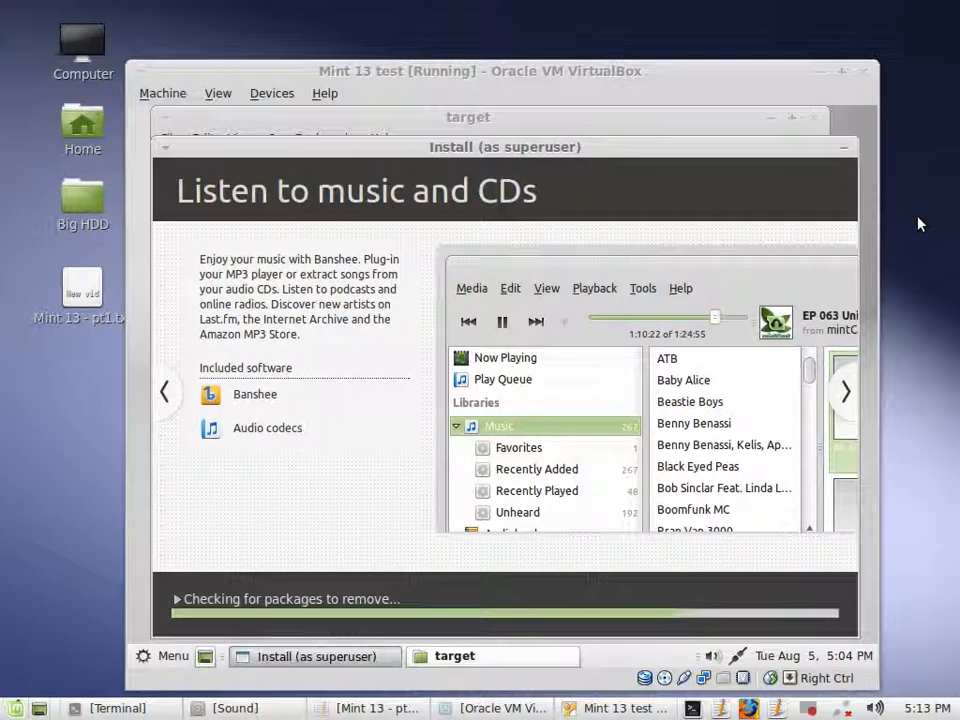
left_click(810, 709)
left_click(848, 618)
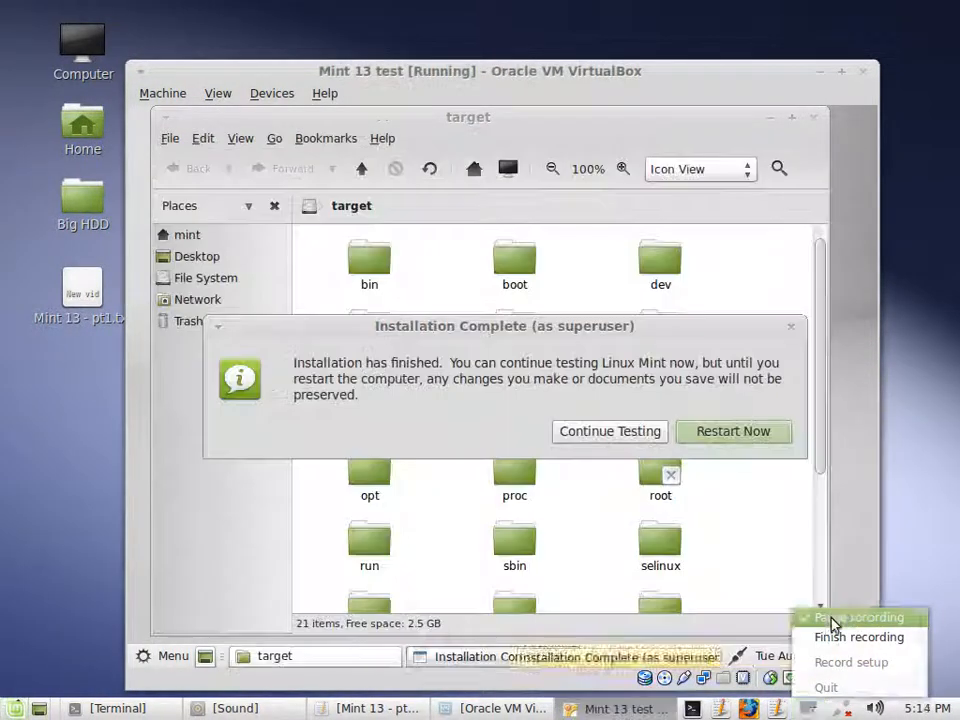
left_click(835, 618)
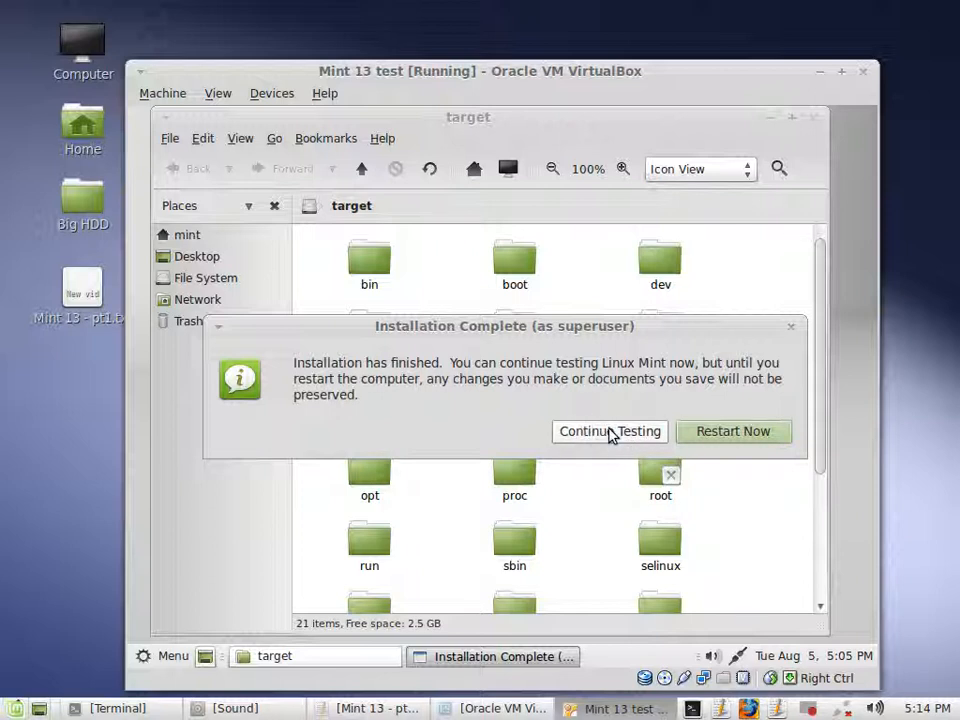
- Choose Restart Now in the Installation Complete dialog
left_click(739, 433)
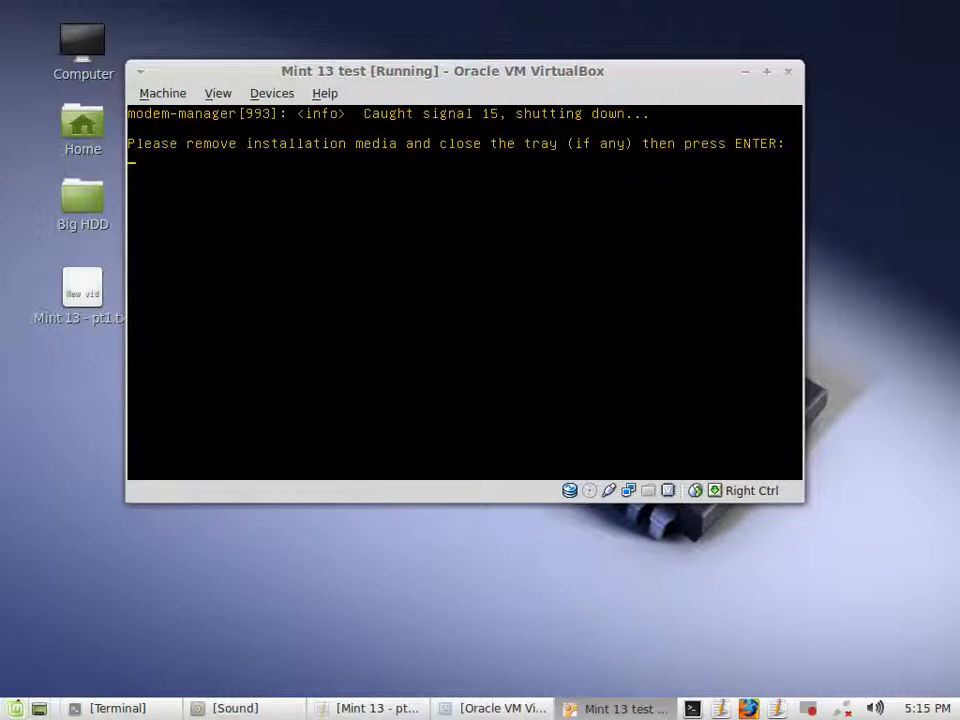
- Confirm the installation media is removed so the guest reboots into the installed Mint
key("Return")
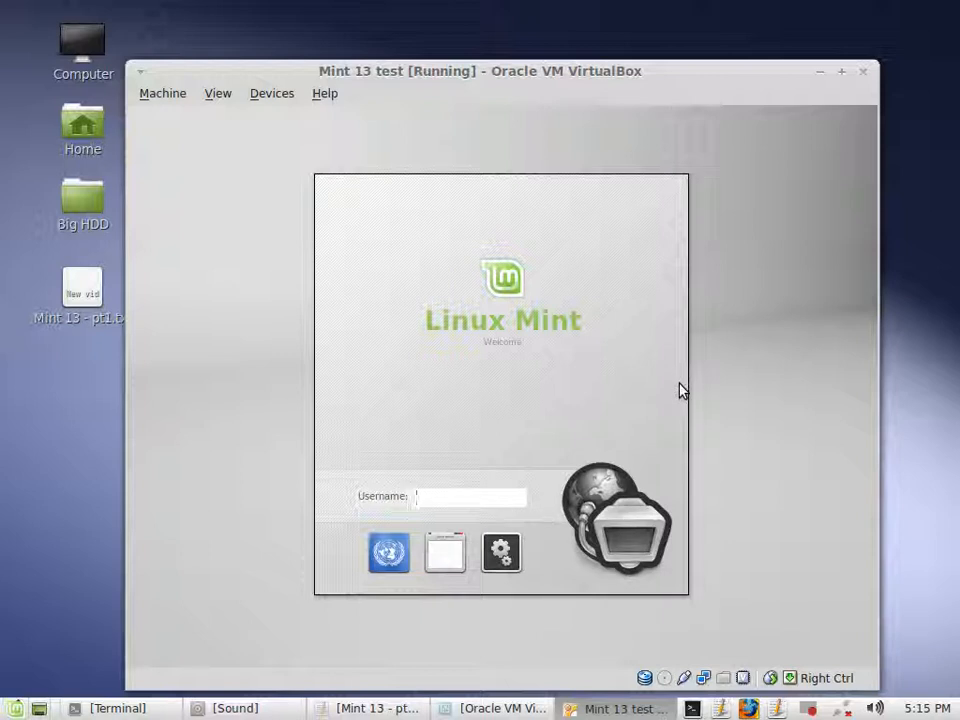
- Log in to the installed Mint with the new account's username and password
type("wills")
key("Return")
type("●●●●●●●●")
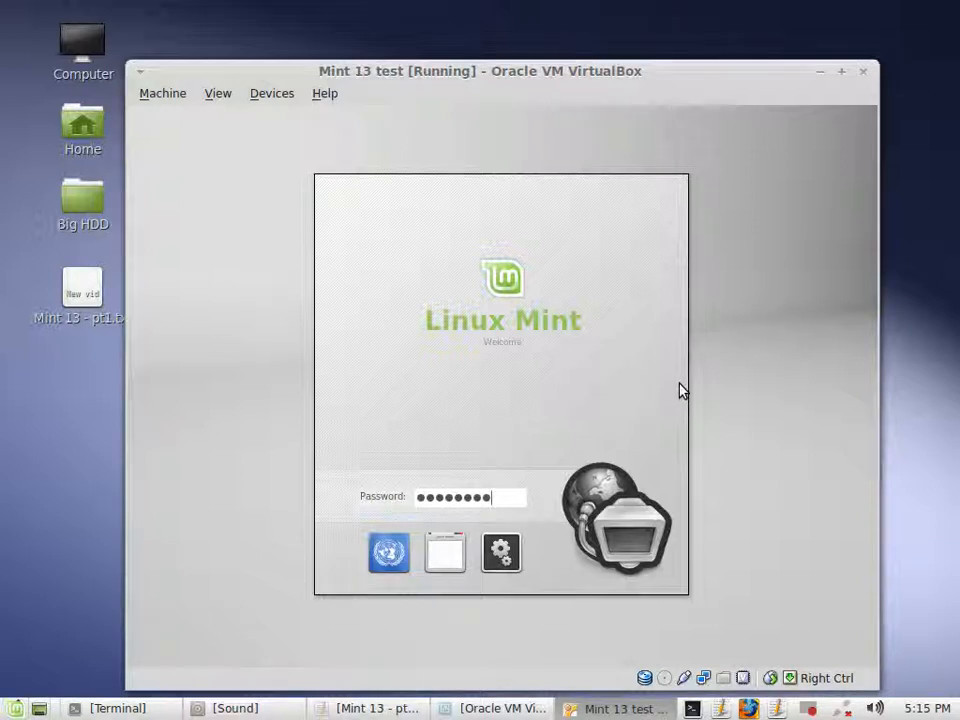
key("Return")
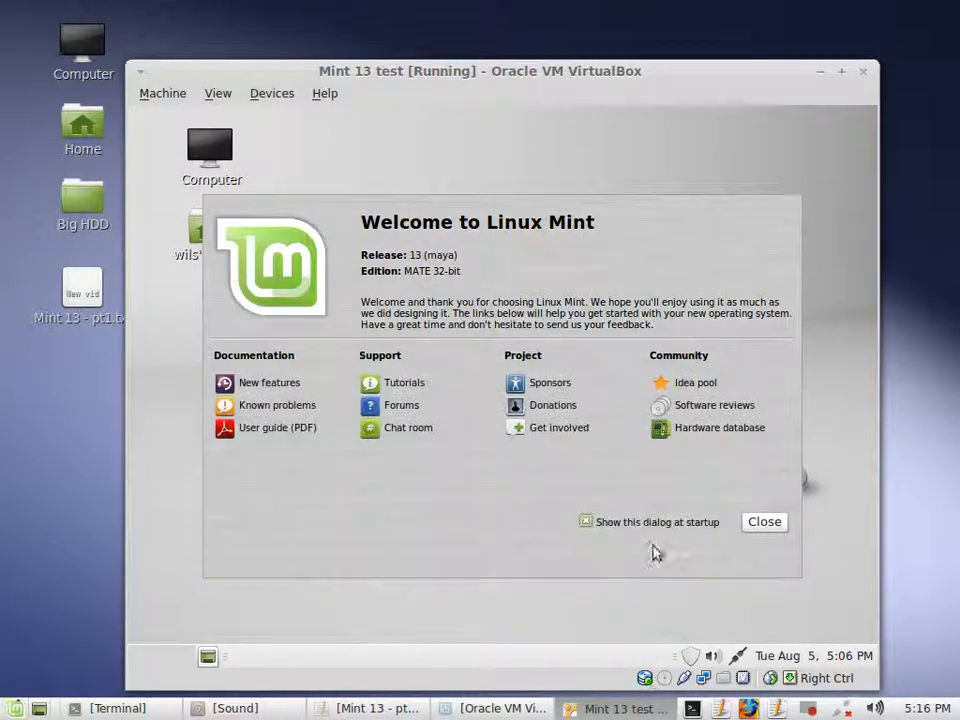
- Untick Show this dialog at startup and close the Welcome to Linux Mint screen
left_click(585, 522)
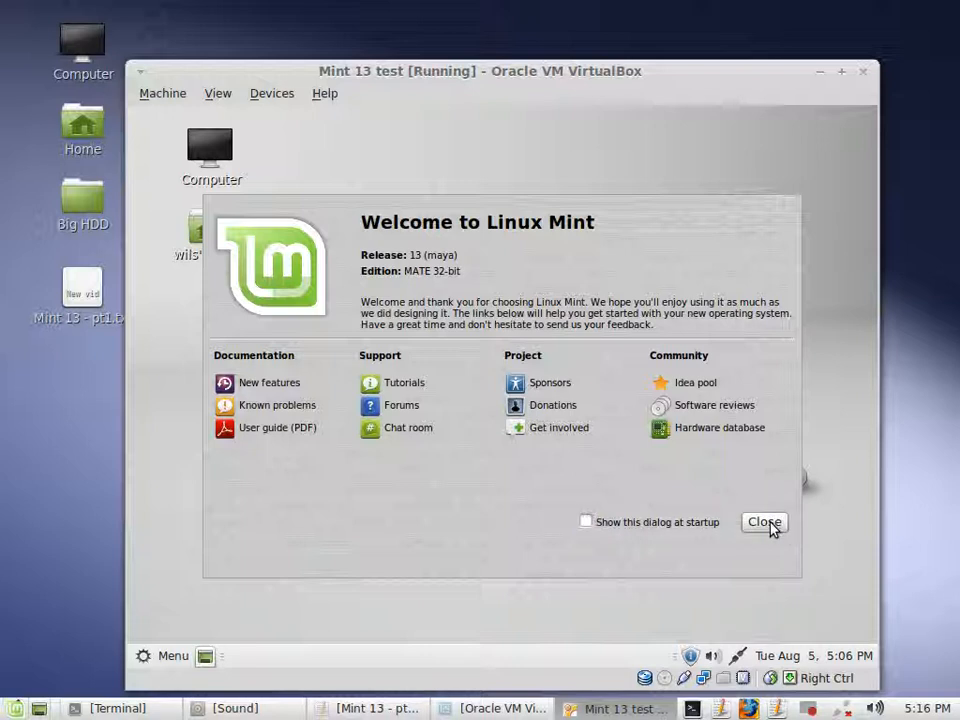
left_click(768, 527)
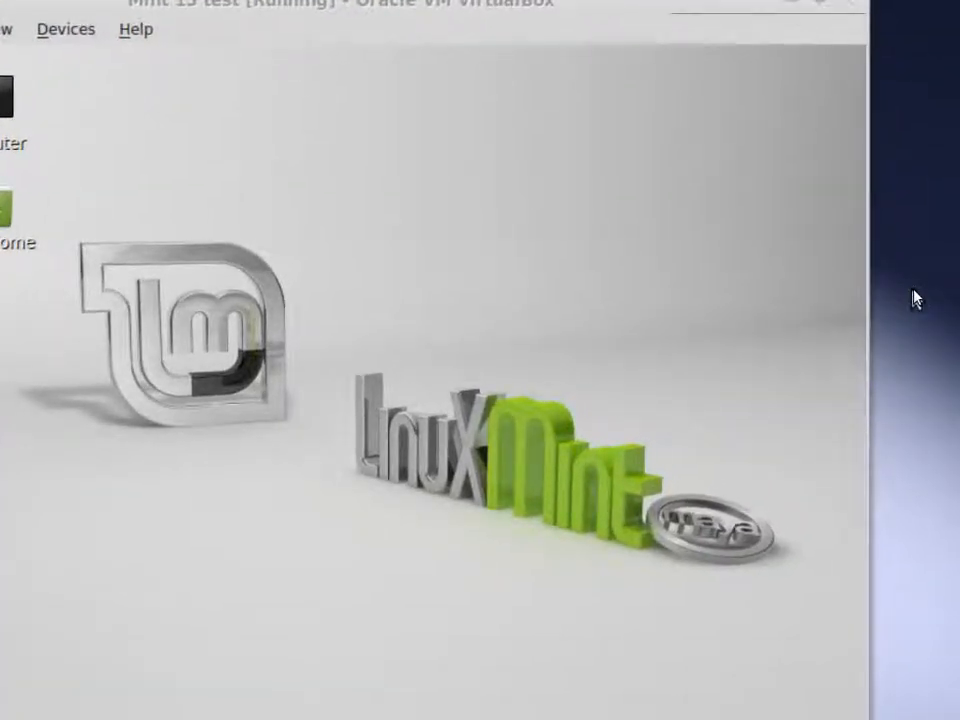
right_click(917, 291)
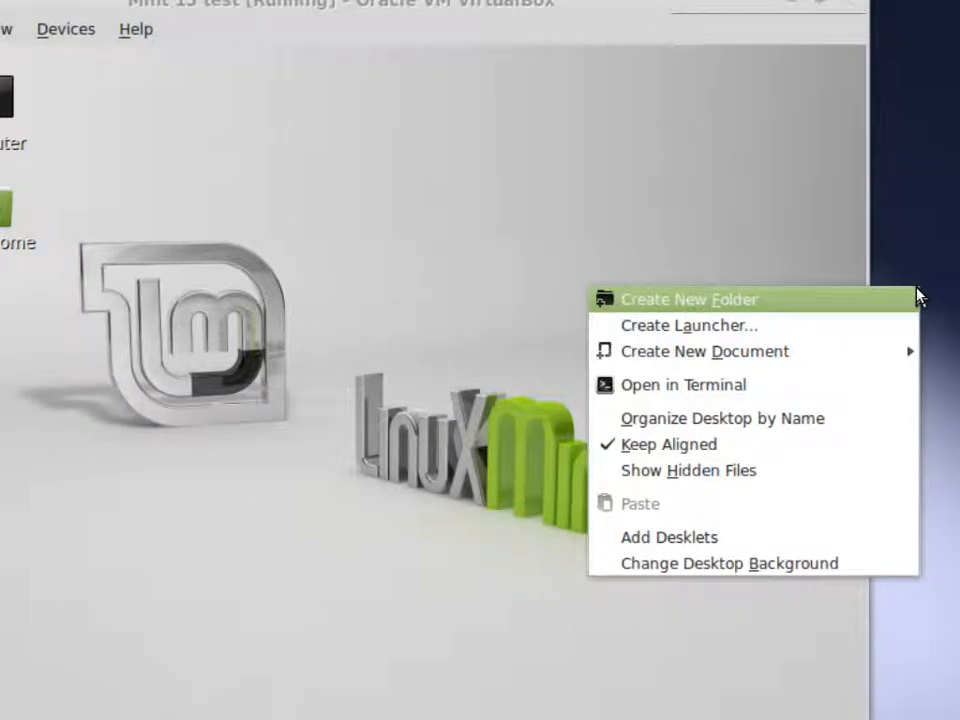
left_click(938, 155)
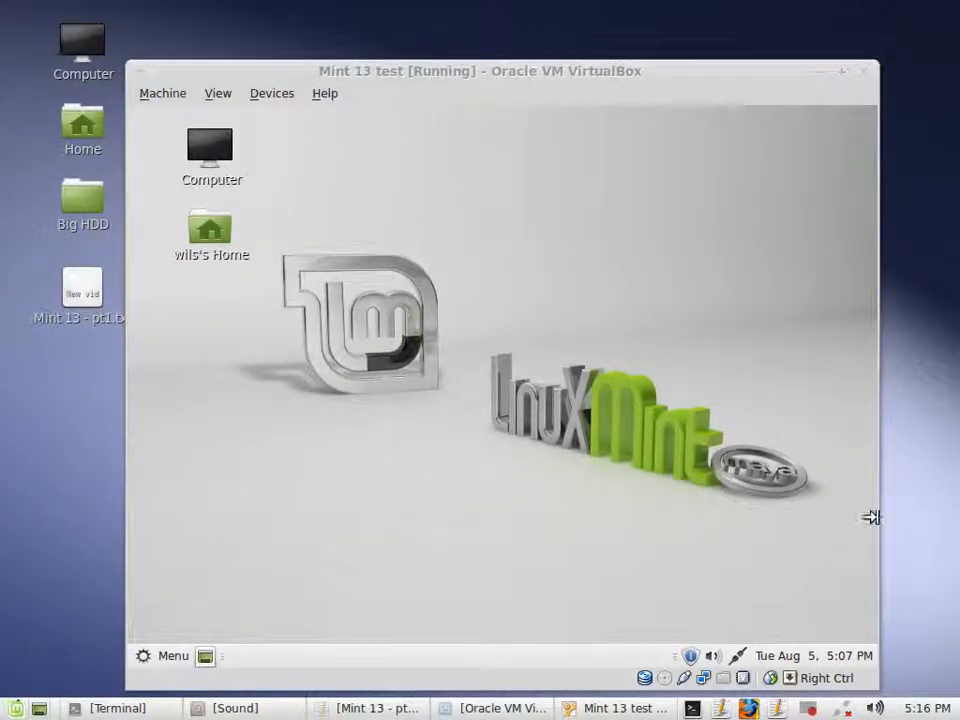
right_click(812, 708)
left_click(858, 617)
left_click(843, 705)
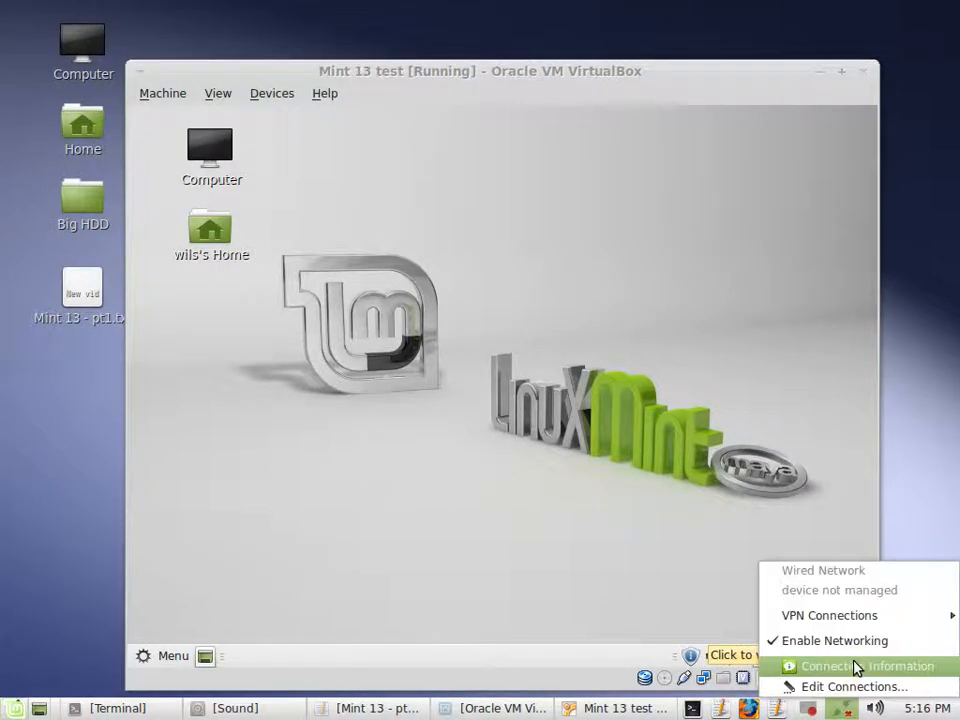